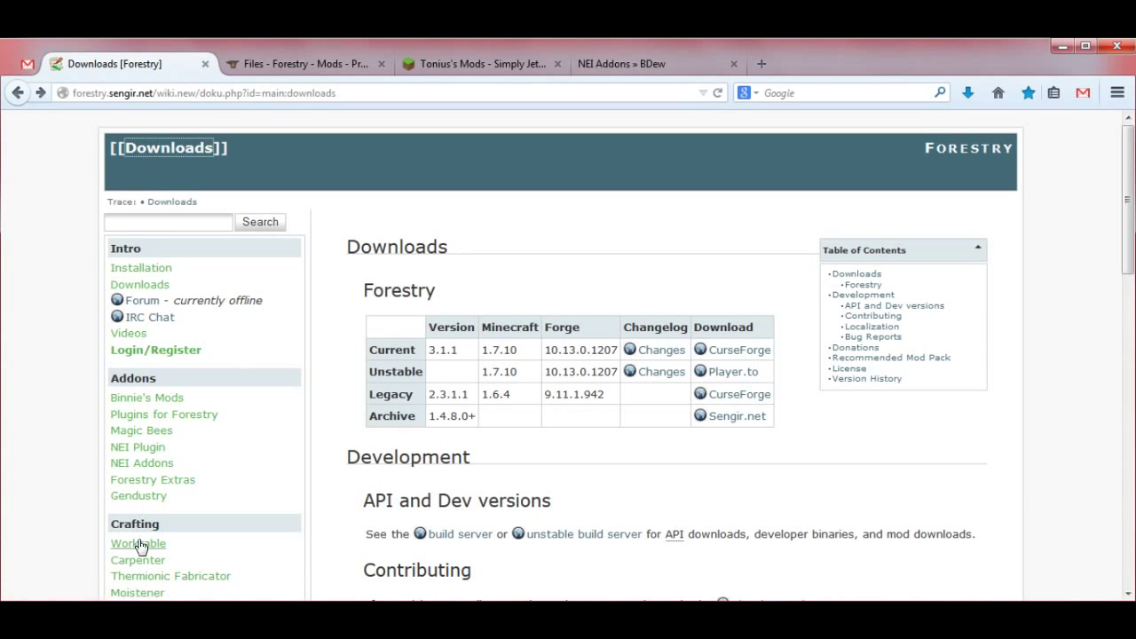
- Look through the Forestry wiki's Downloads page and its list of addons and topics
scroll(140, 547, "down", 10)
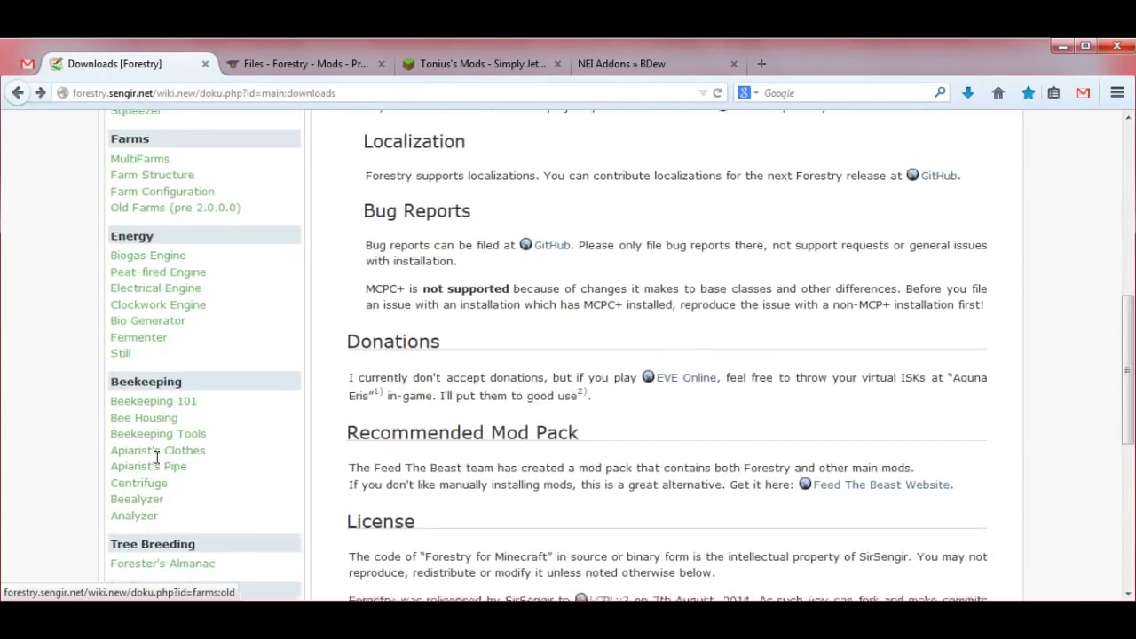
scroll(156, 457, "down", 5)
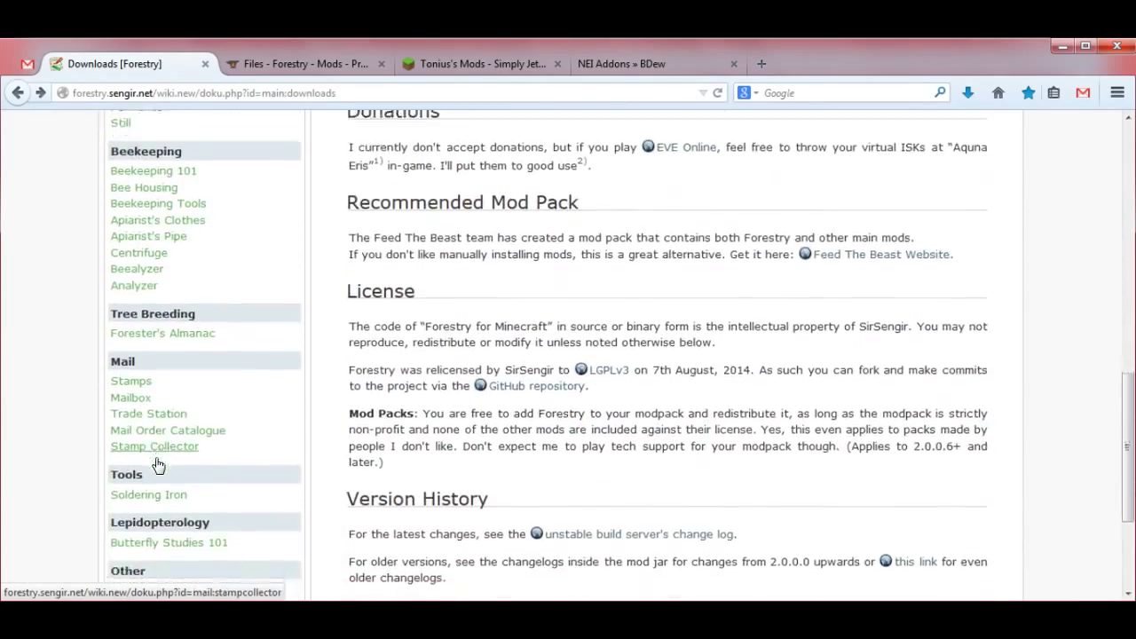
scroll(156, 461, "up", 15)
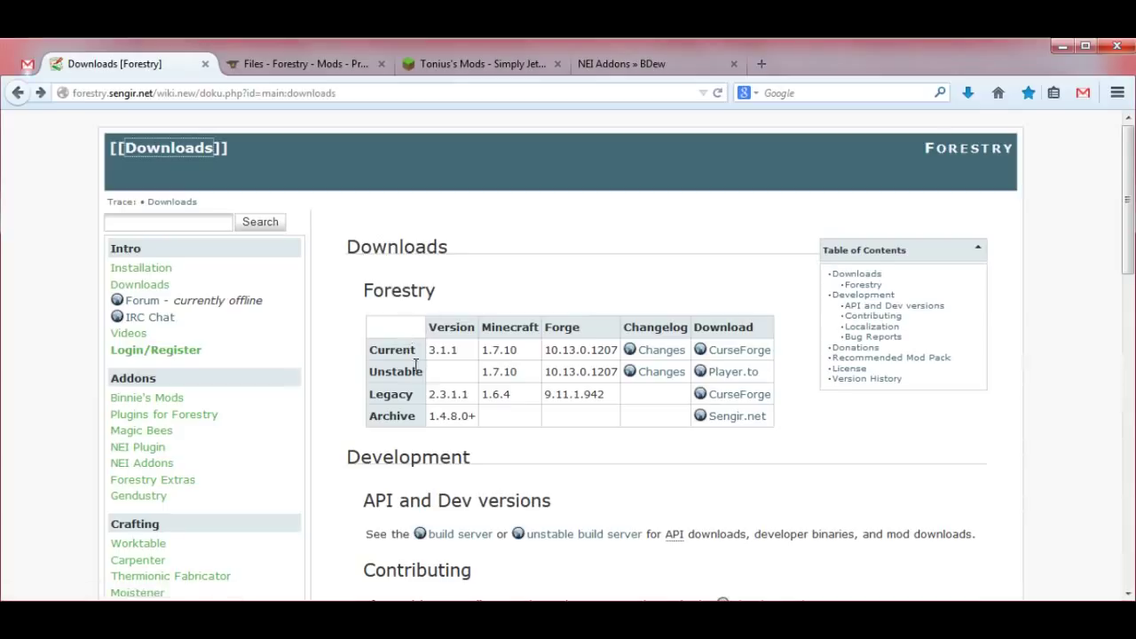
- Locate the current Forestry release for Minecraft 1.7.10 in the downloads table and check its game version on the CurseForge file list
left_click_drag(416, 351, 370, 351)
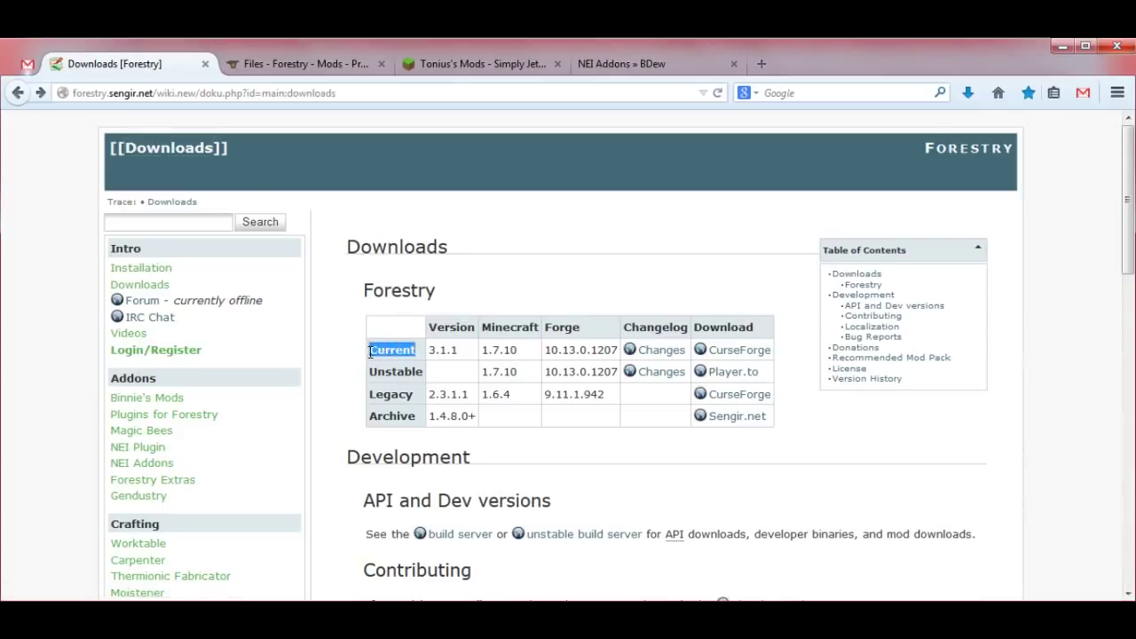
left_click_drag(520, 351, 484, 350)
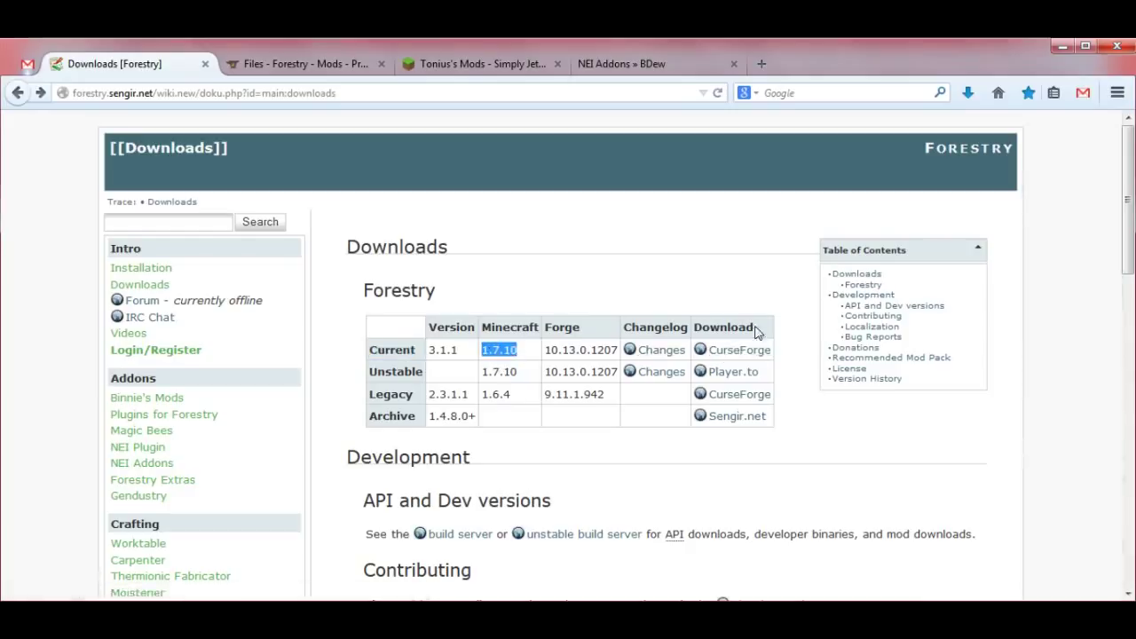
left_click_drag(757, 326, 695, 329)
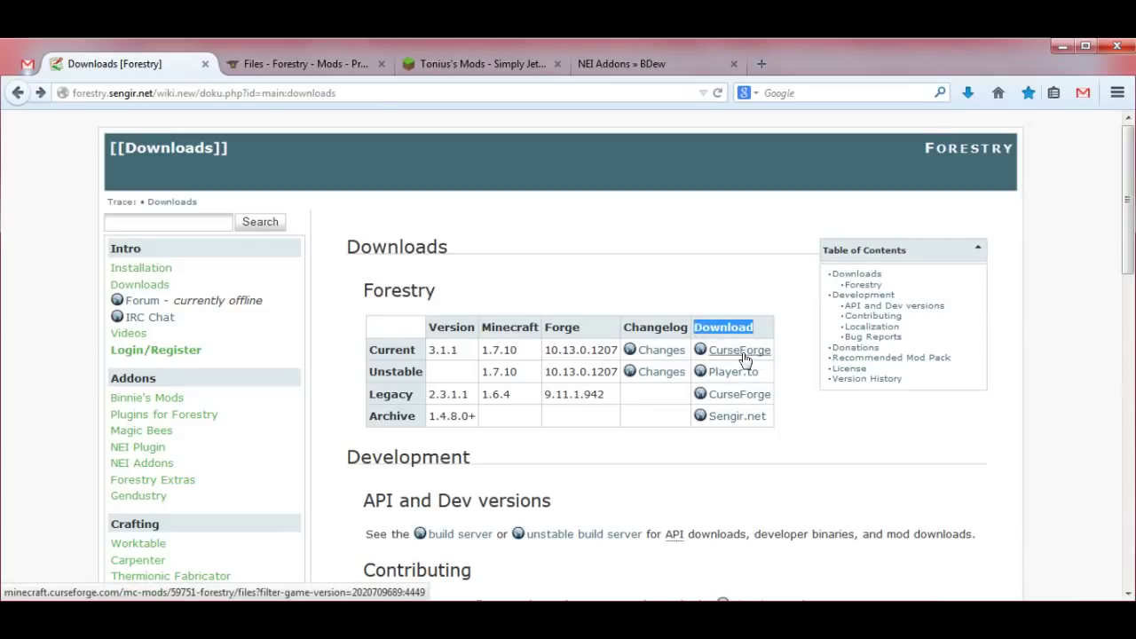
left_click(351, 64)
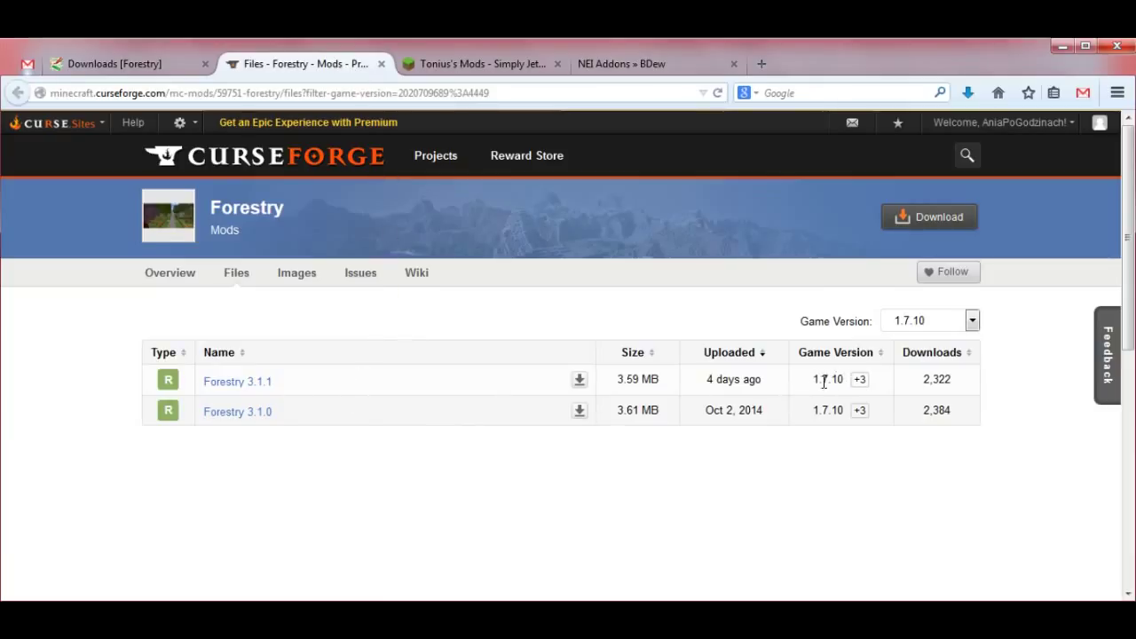
left_click_drag(842, 376, 816, 376)
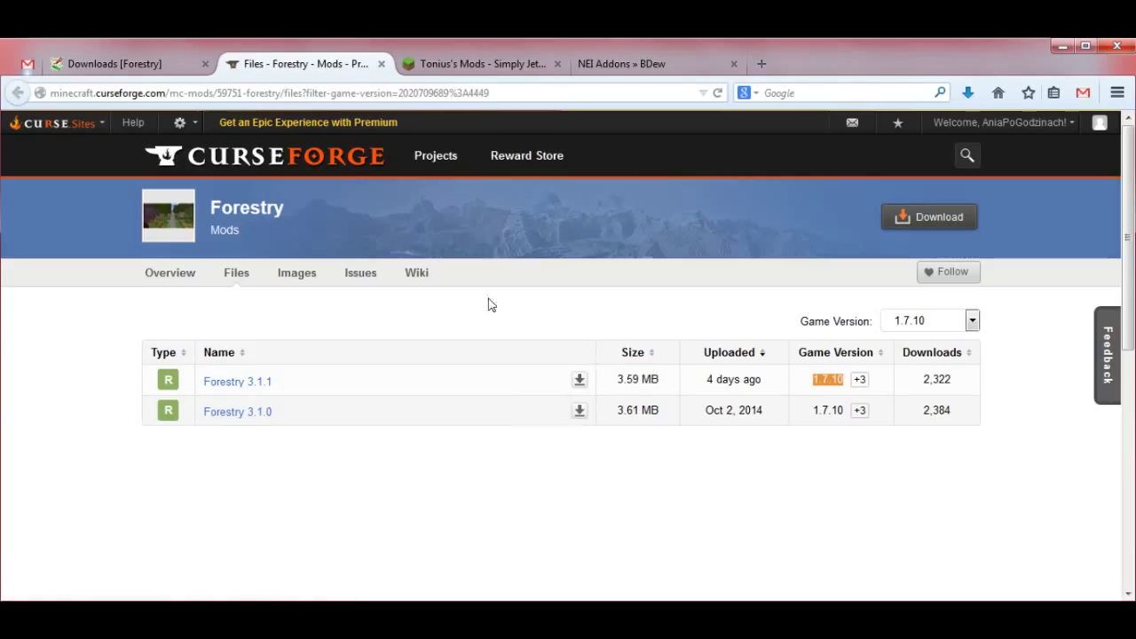
- Switch to the Tonius's Mods forum thread and expand the NEI Plugins Unofficial section of the first post
left_click(488, 65)
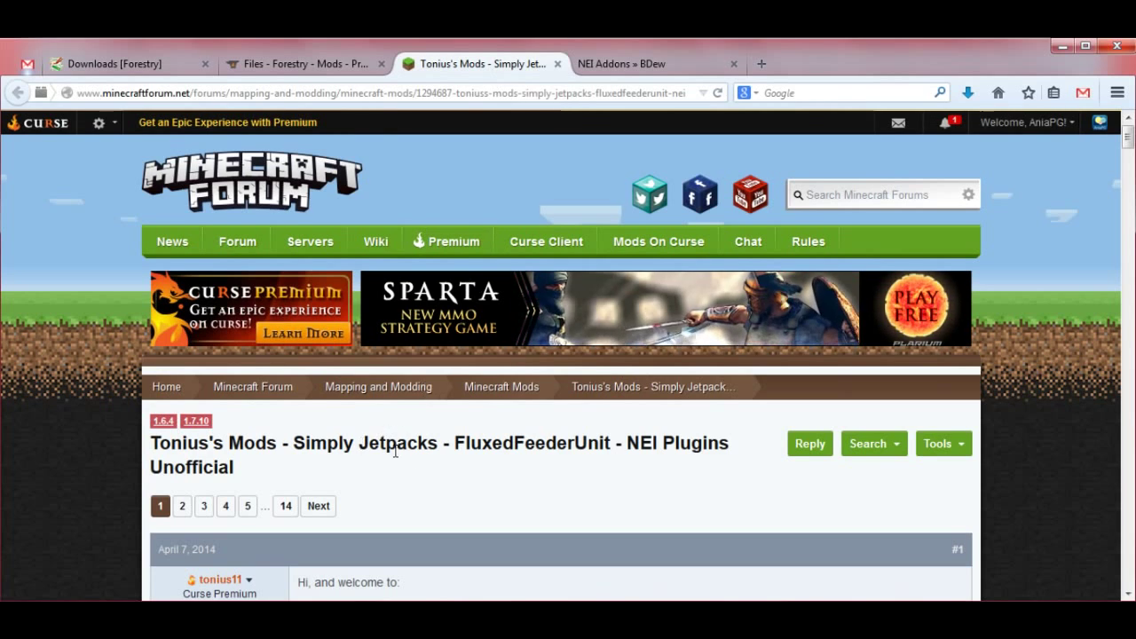
scroll(421, 460, "down", 5)
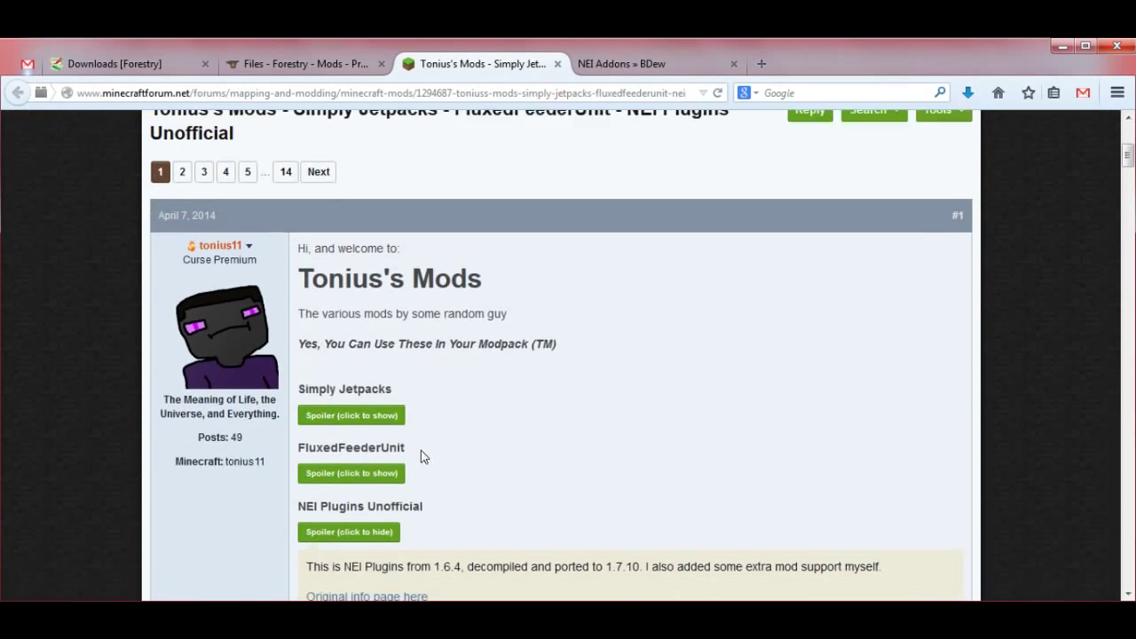
left_click_drag(432, 417, 300, 415)
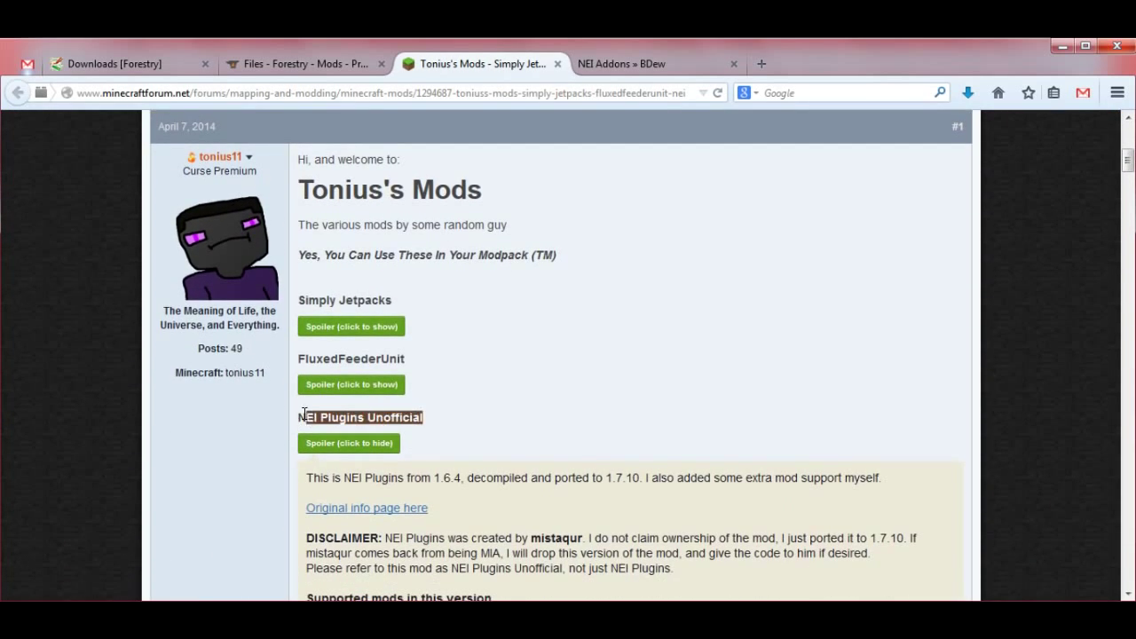
left_click(315, 444)
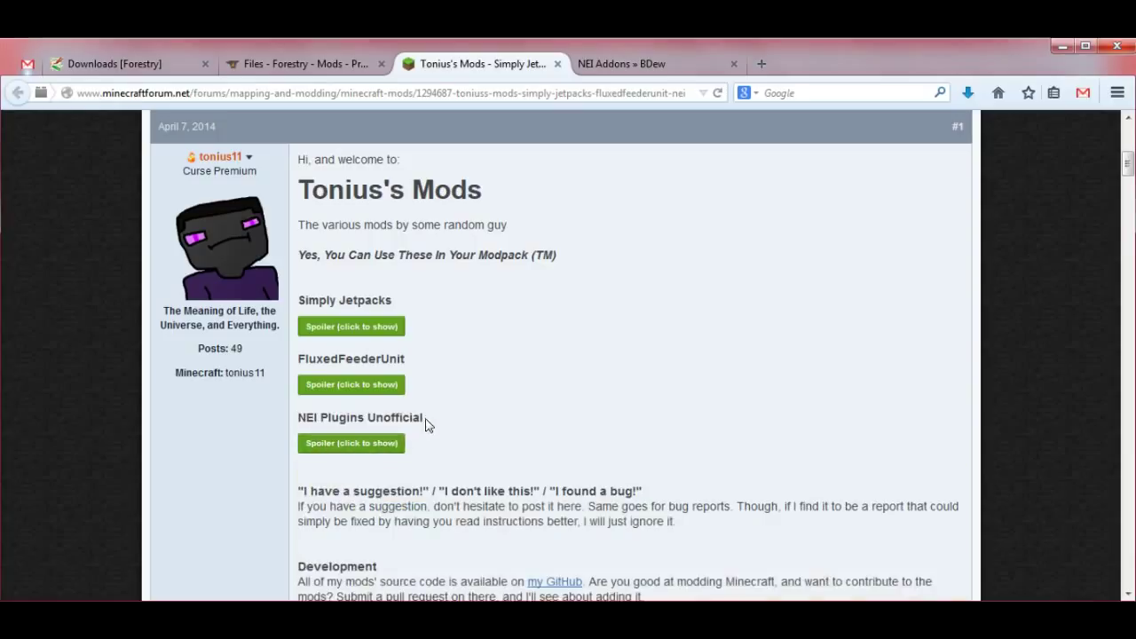
left_click_drag(430, 417, 298, 414)
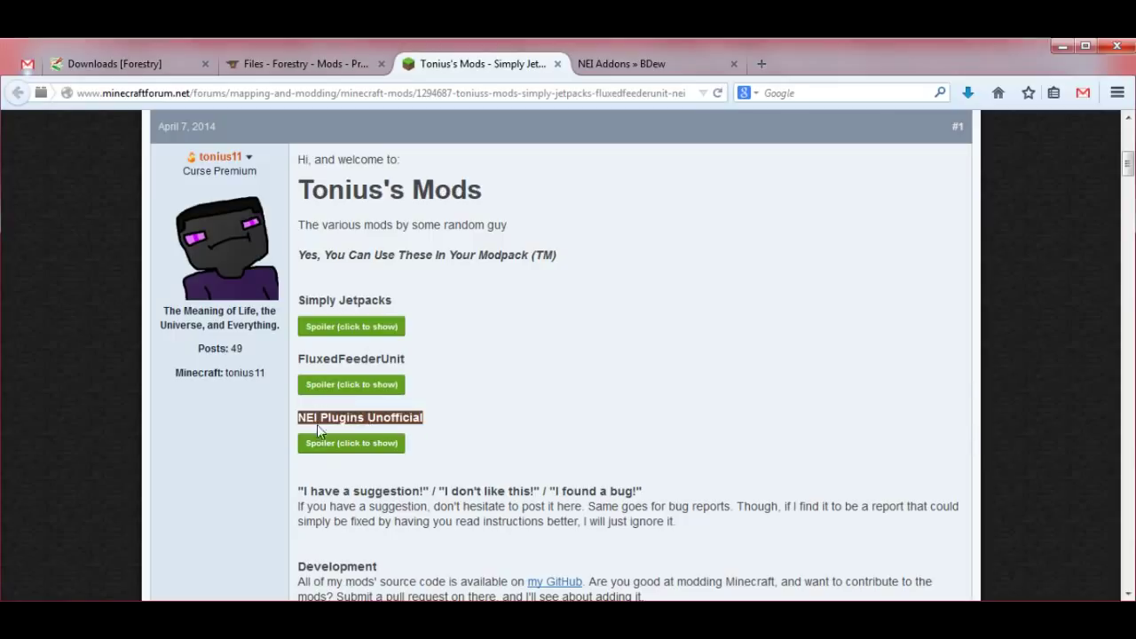
scroll(472, 419, "down", 3)
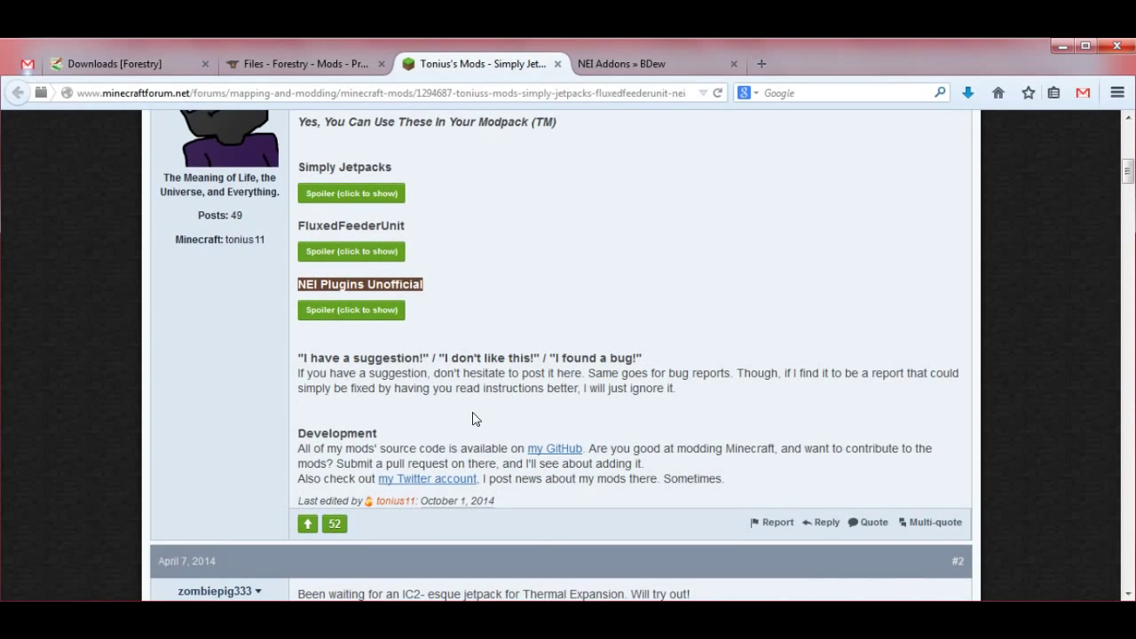
left_click(354, 316)
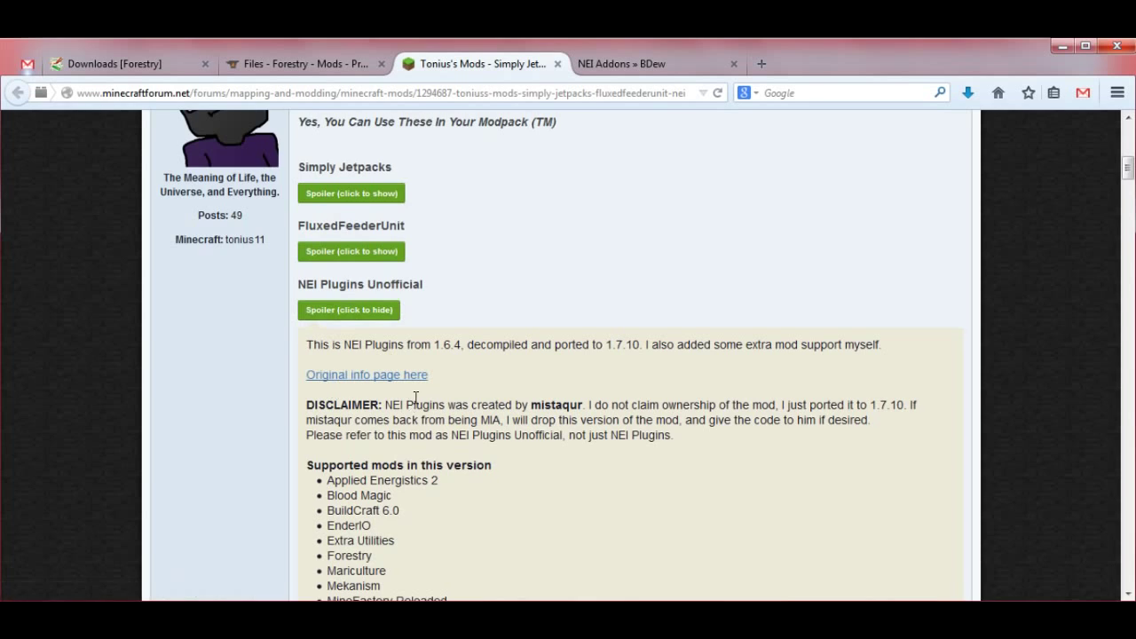
- Read the NEI Plugins Unofficial description, checking the original game version and the credited mod author
scroll(414, 399, "down", 2)
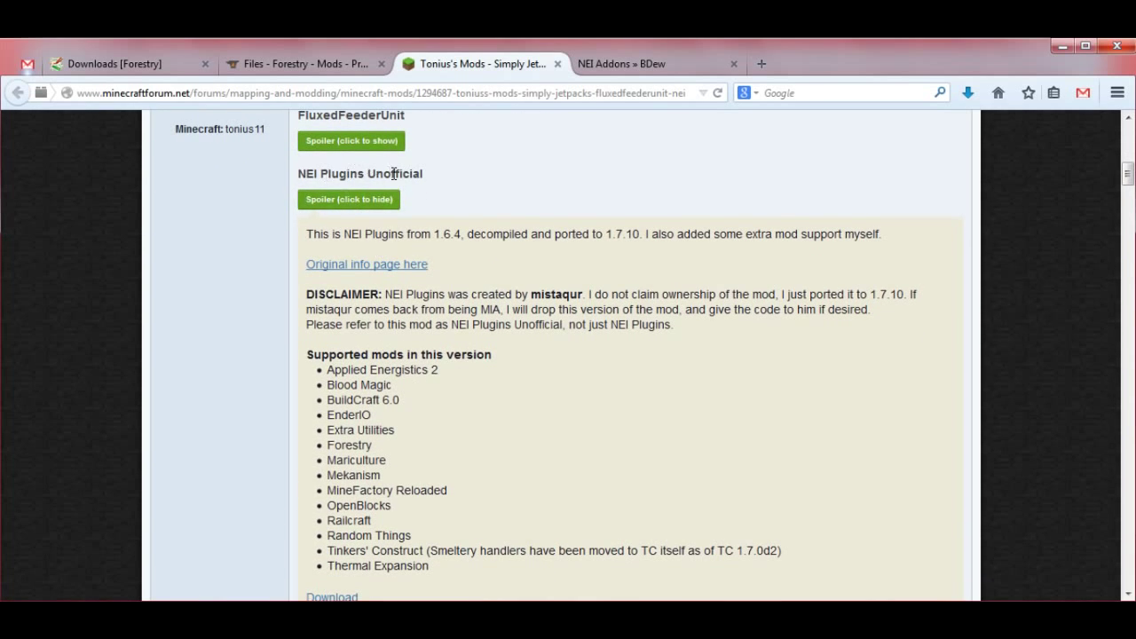
left_click_drag(393, 174, 320, 174)
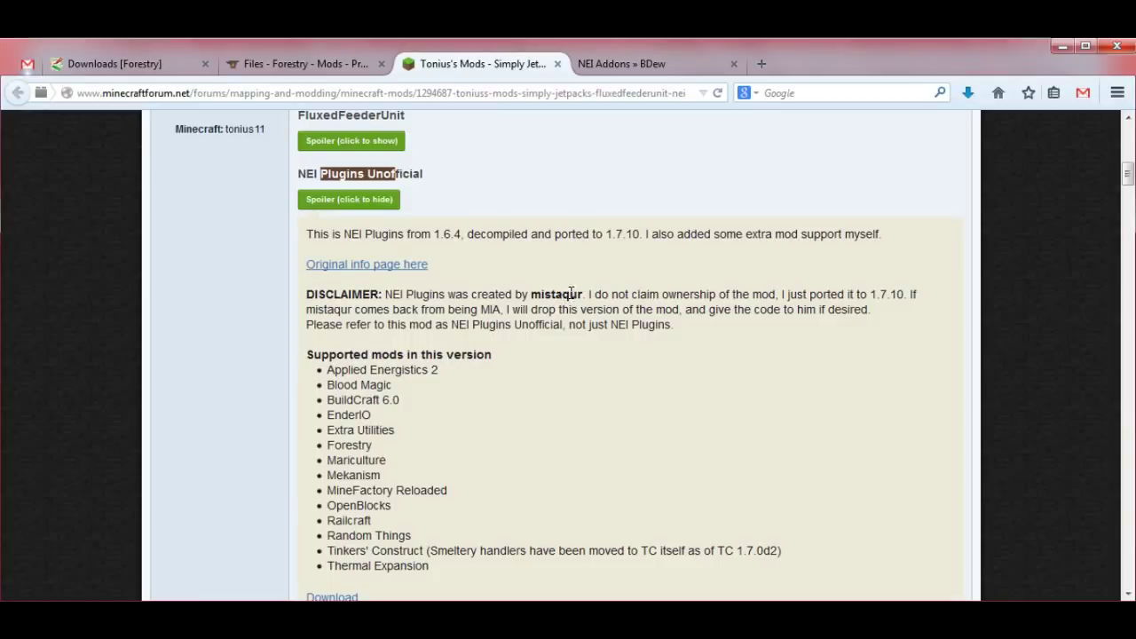
left_click_drag(582, 294, 531, 295)
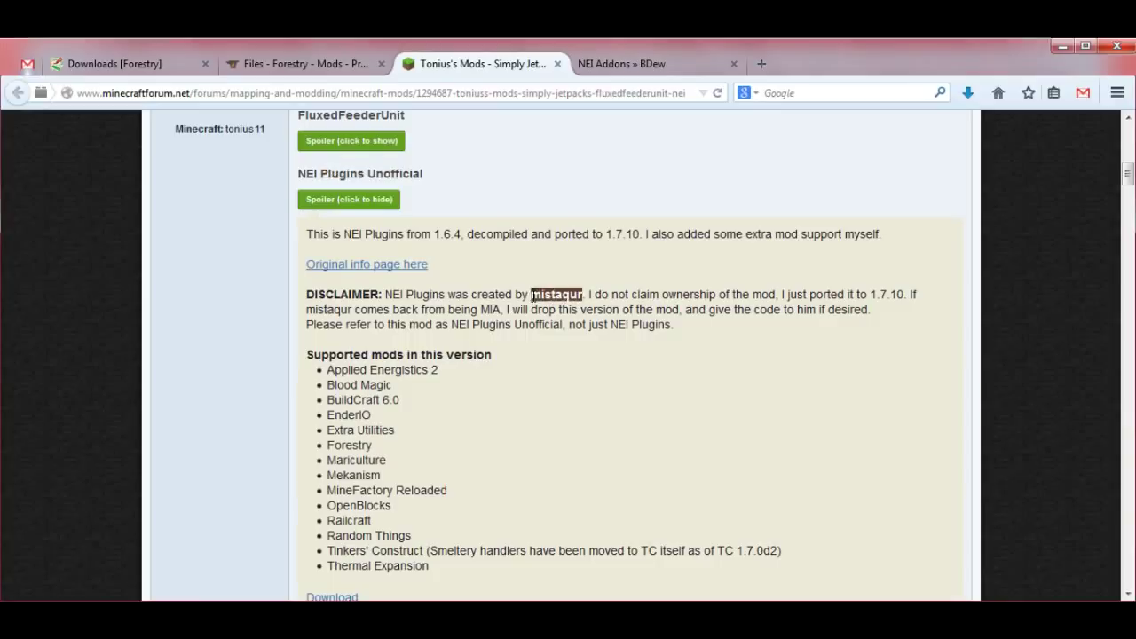
left_click_drag(460, 233, 433, 234)
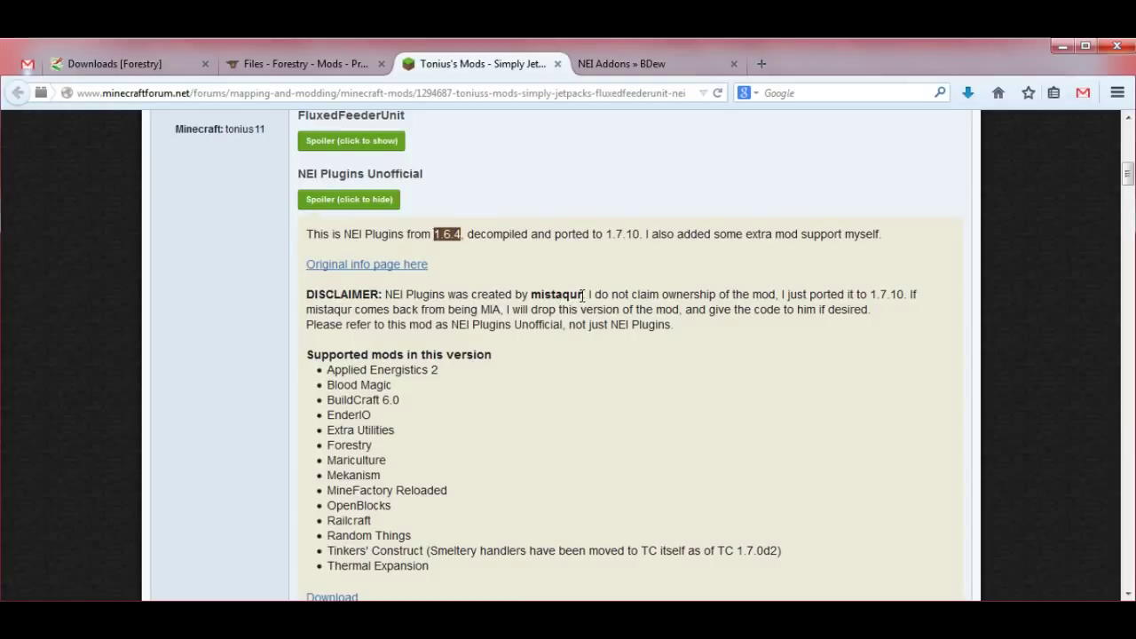
left_click_drag(582, 294, 530, 295)
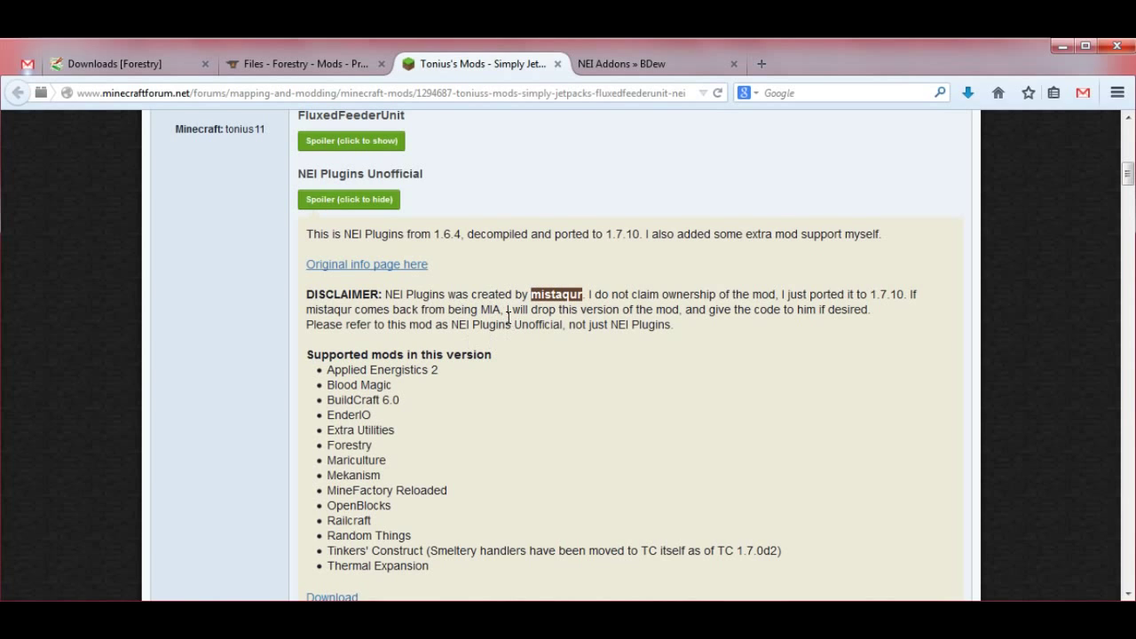
- Review the supported mods list and locate the Download link for NEI Plugins Unofficial
scroll(492, 326, "down", 1)
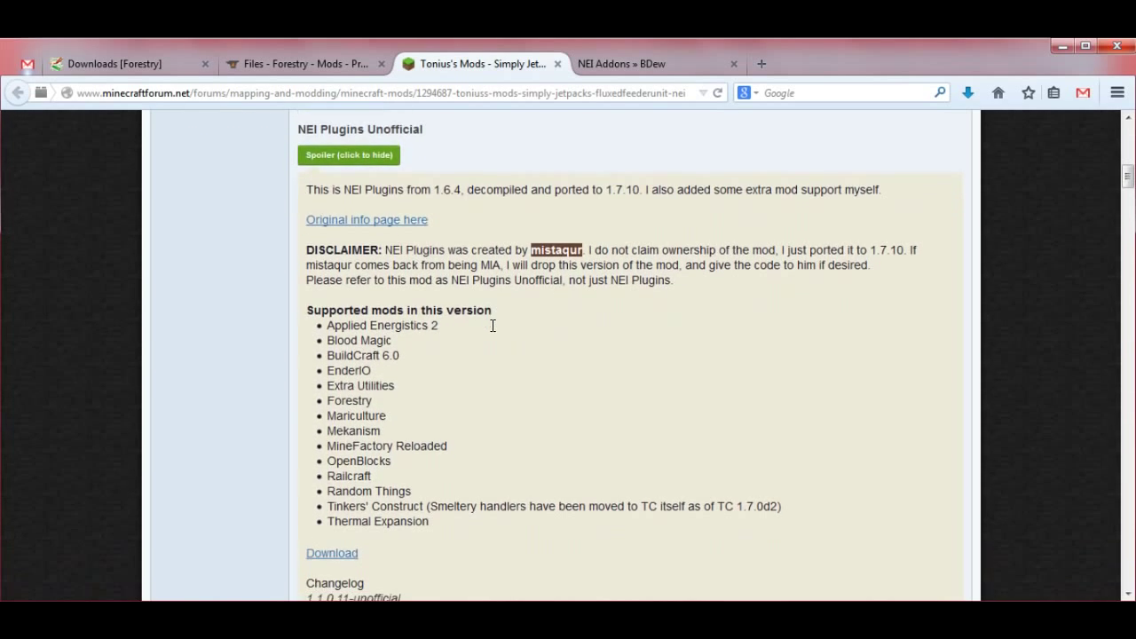
scroll(431, 266, "down", 4)
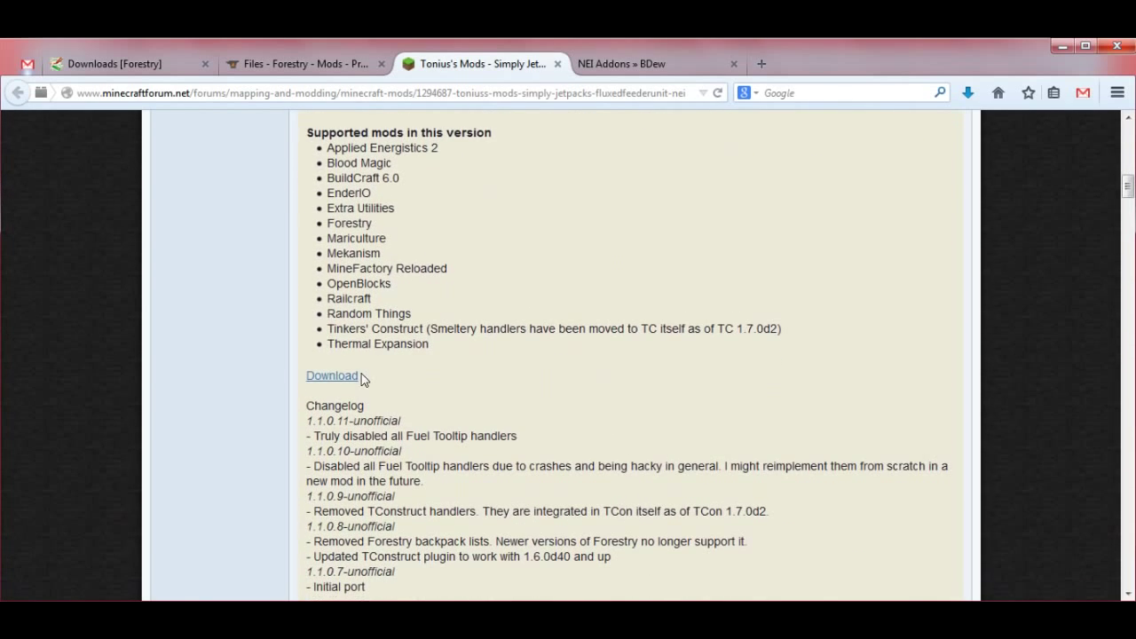
double_click(312, 378)
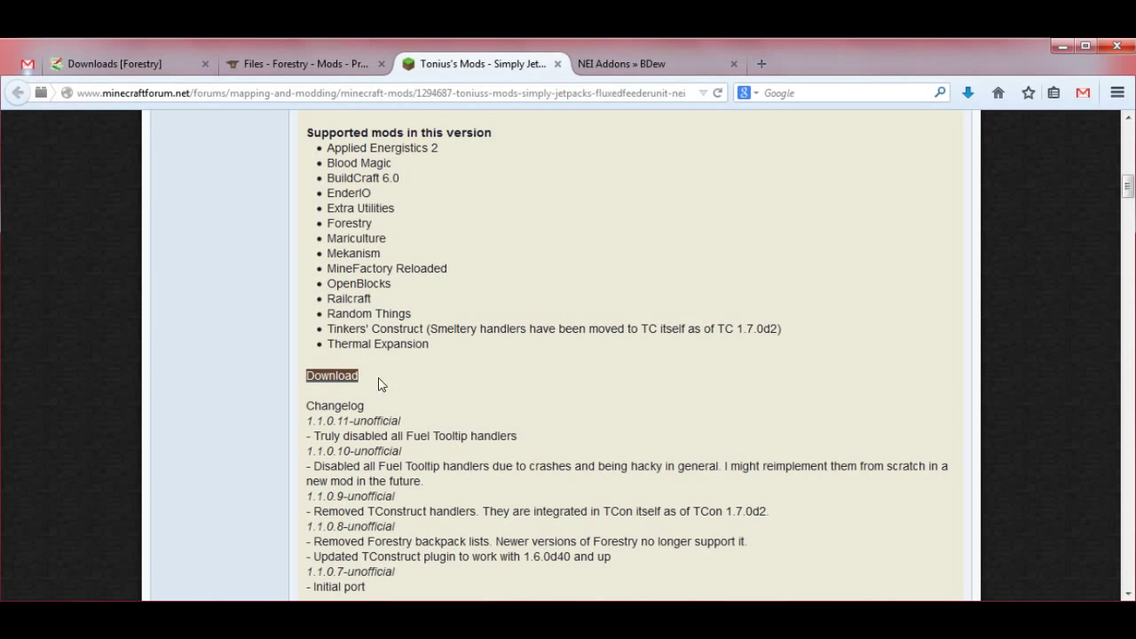
scroll(396, 395, "up", 3)
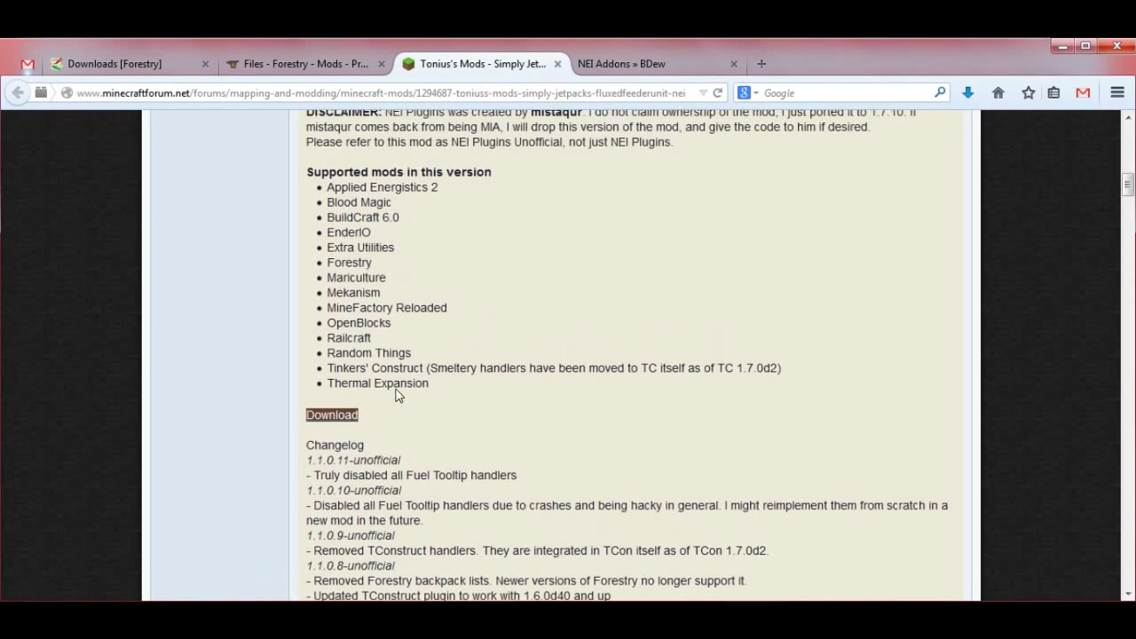
- Review the Forestry support and requirements on BDew's NEI Addons page, and locate its Downloads section
left_click(590, 64)
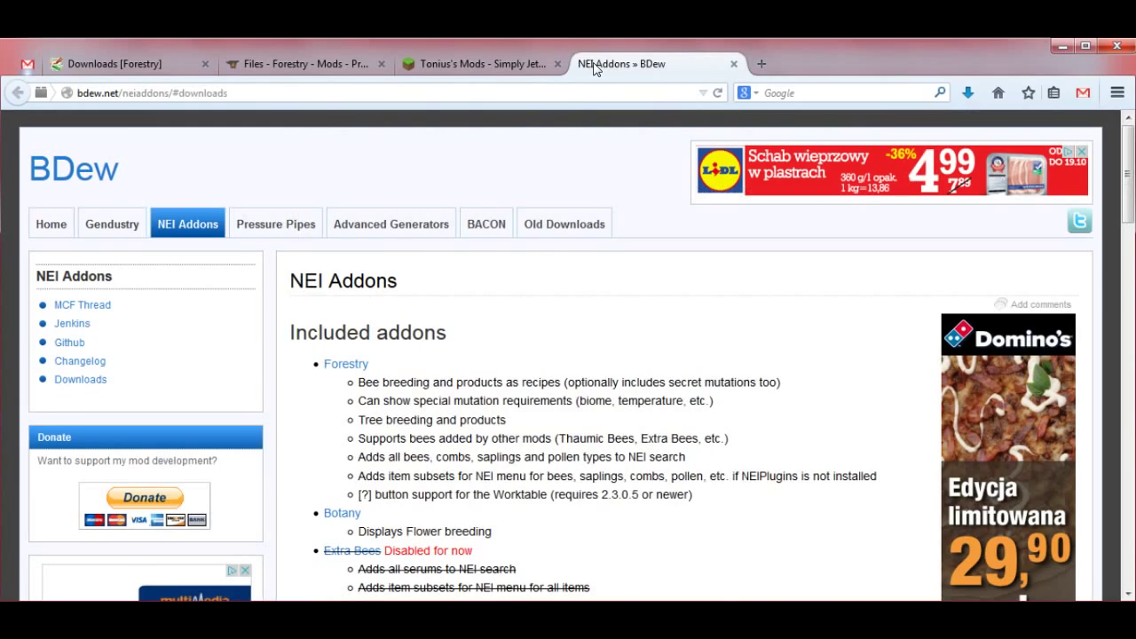
left_click_drag(371, 373, 322, 366)
scroll(434, 369, "down", 5)
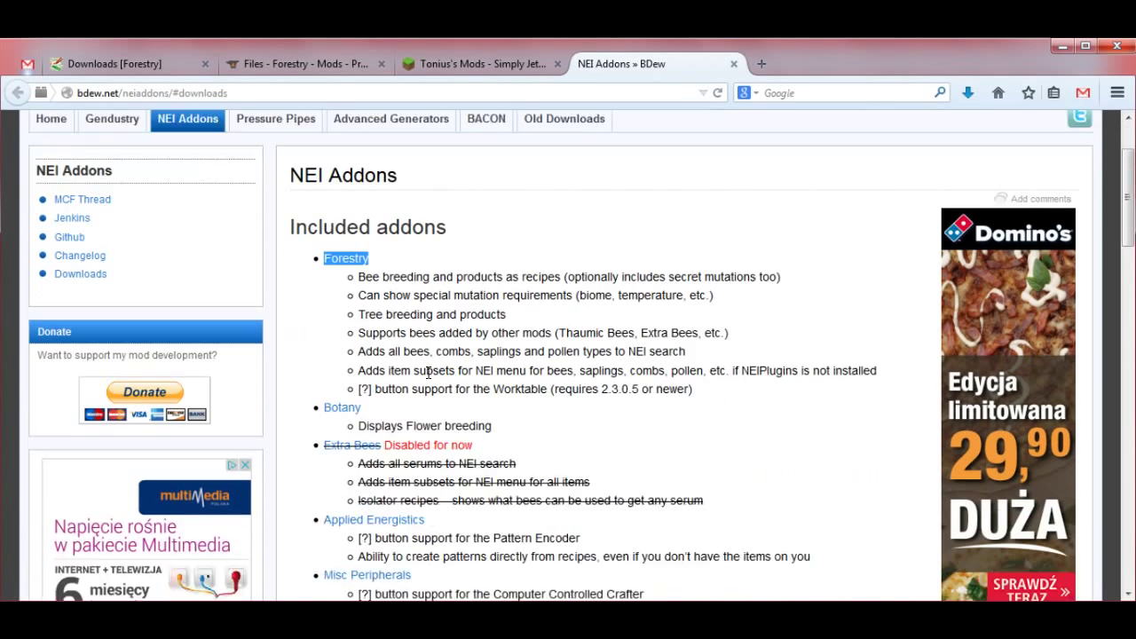
scroll(411, 419, "down", 5)
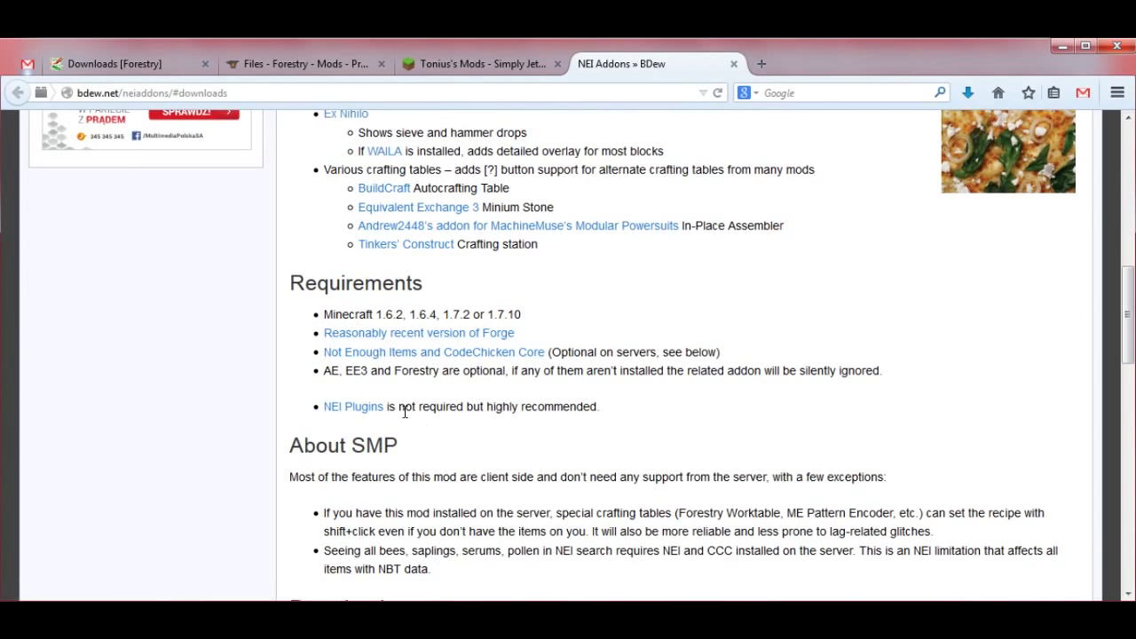
scroll(419, 365, "up", 2)
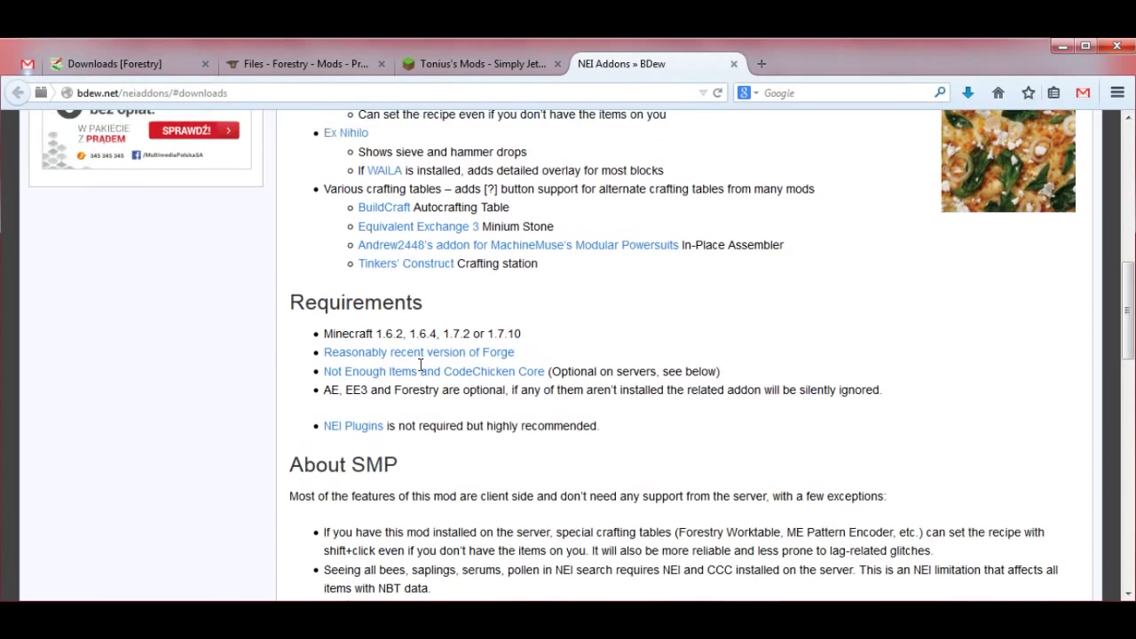
scroll(420, 367, "down", 5)
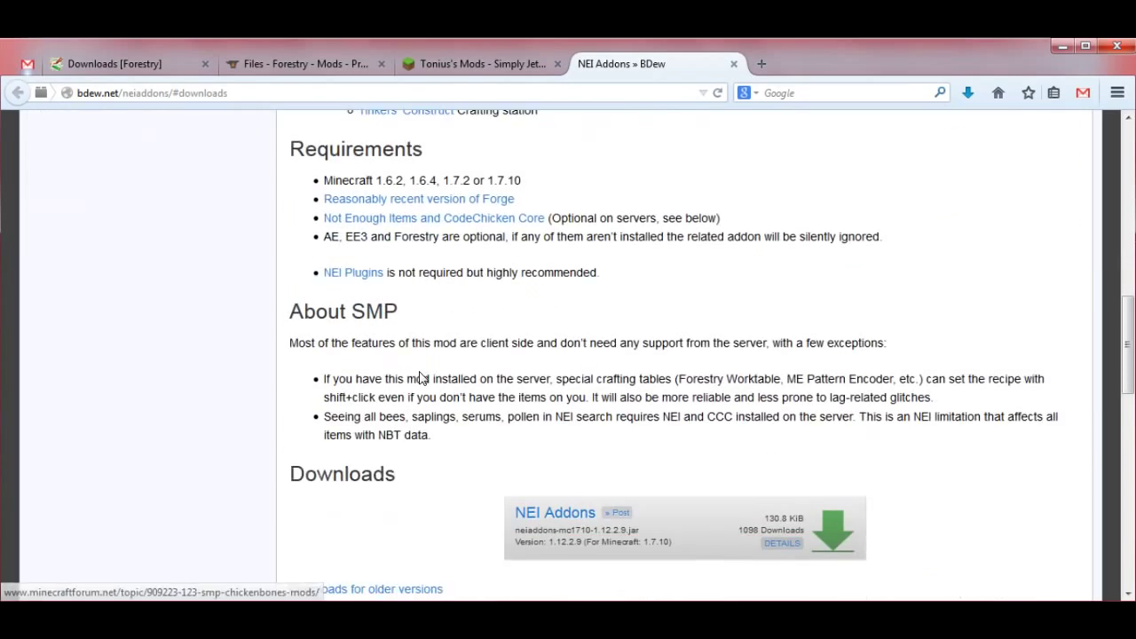
left_click_drag(400, 322, 292, 321)
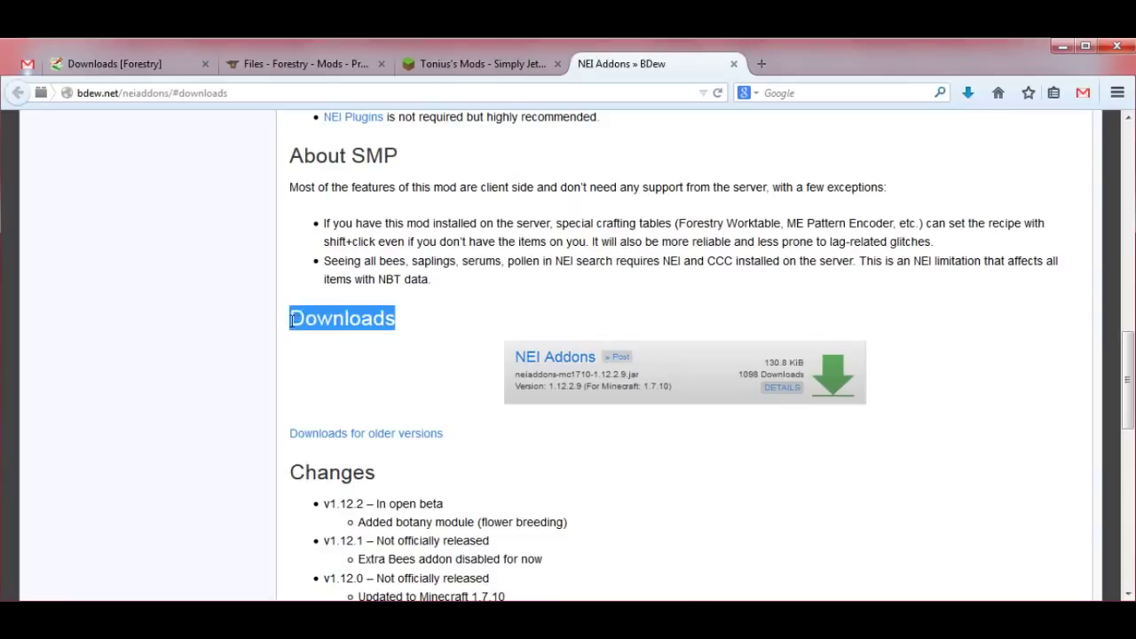
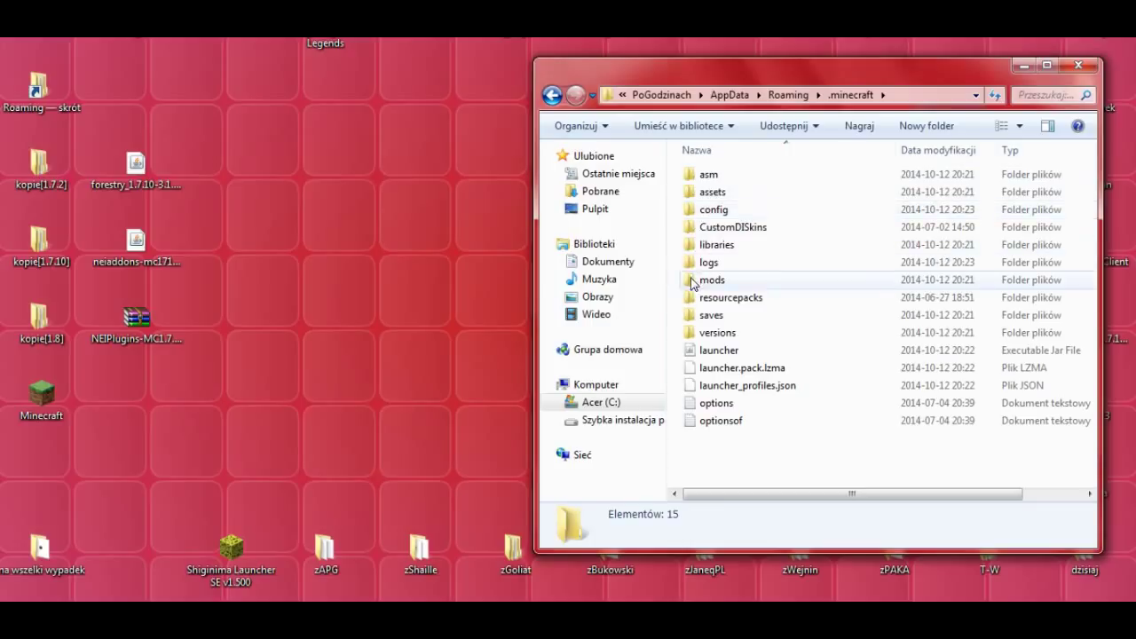
- Move the Forestry, NEI Addons and NEI Plugins mod files from the desktop into the .minecraft mods folder, and close the folder window
double_click(699, 286)
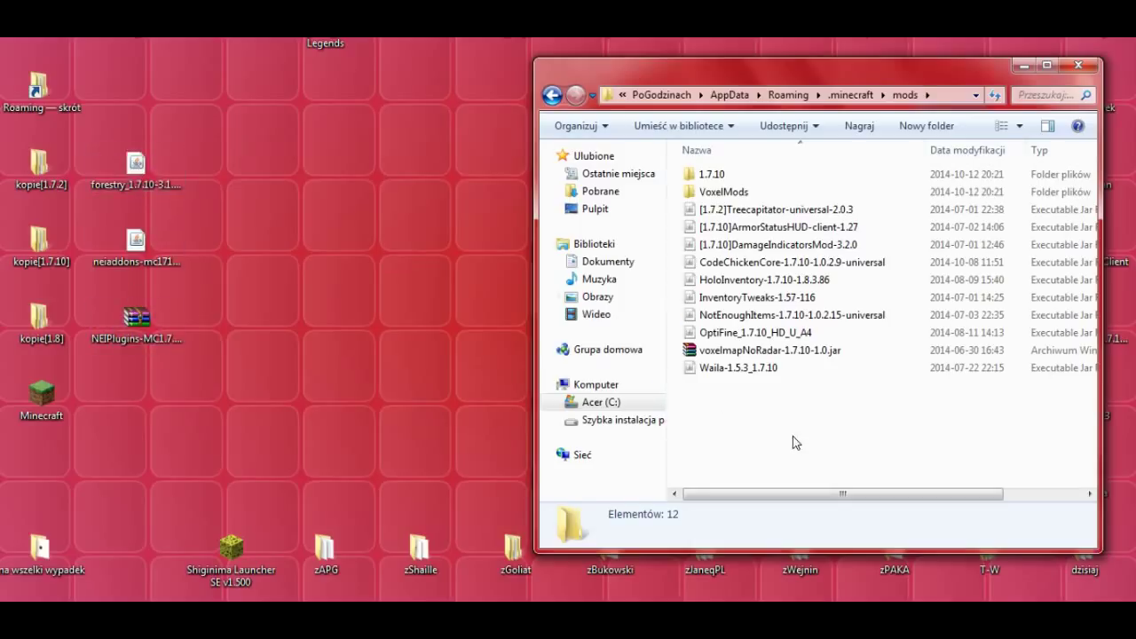
left_click_drag(175, 176, 743, 395)
left_click_drag(136, 246, 750, 445)
left_click_drag(137, 321, 761, 448)
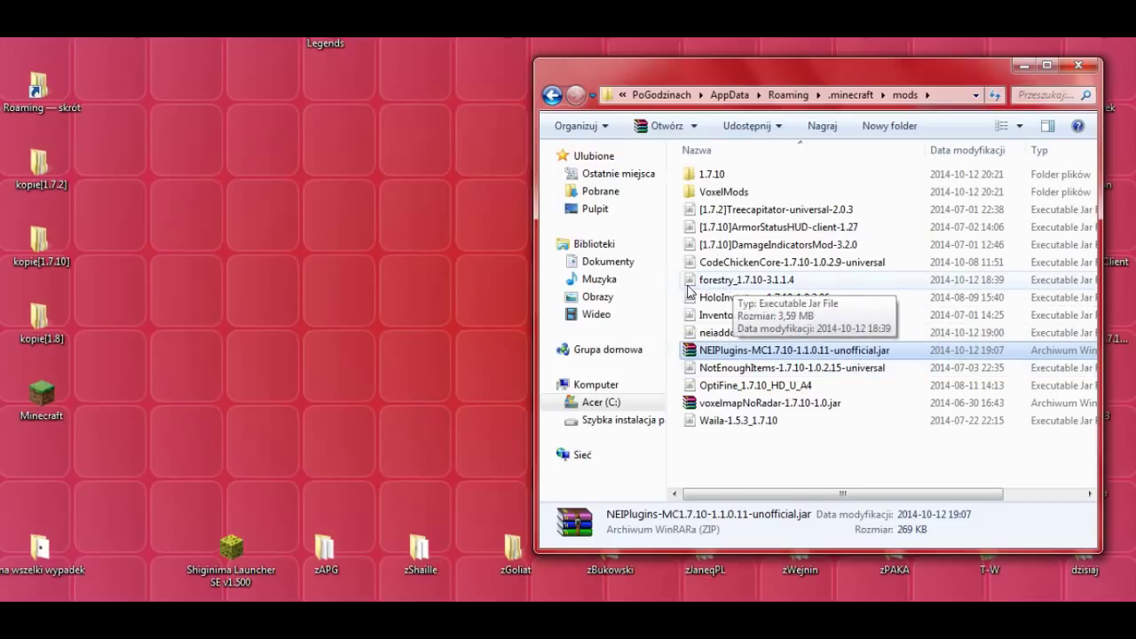
left_click(1077, 67)
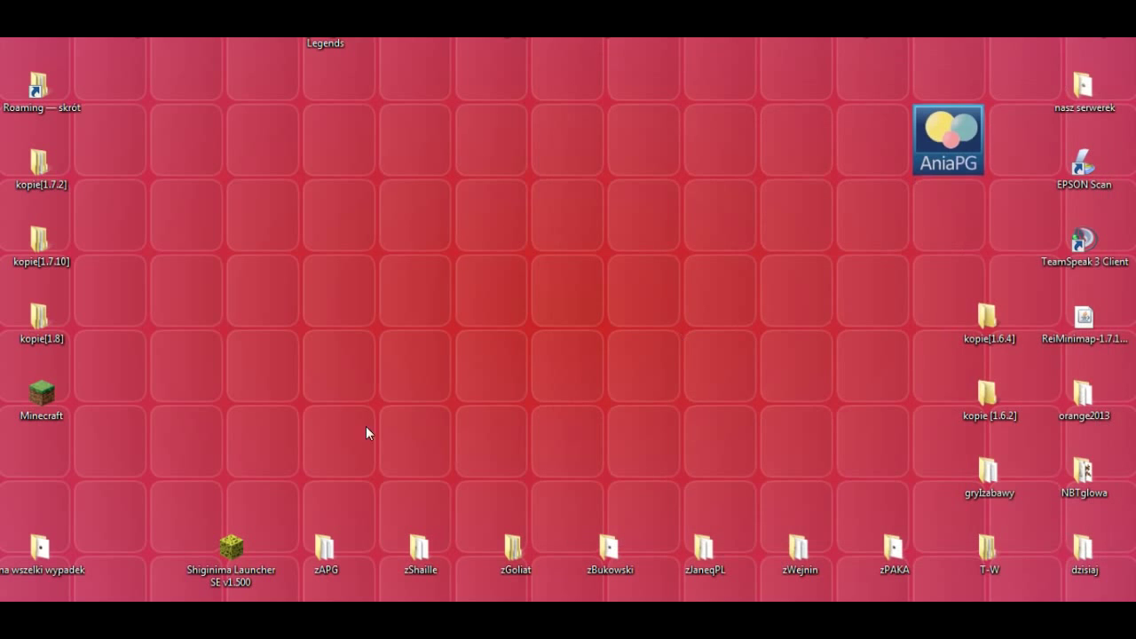
- Open the Minecraft launcher, allow it past the security warning, and start the game with the Forge 1207 profile
double_click(39, 400)
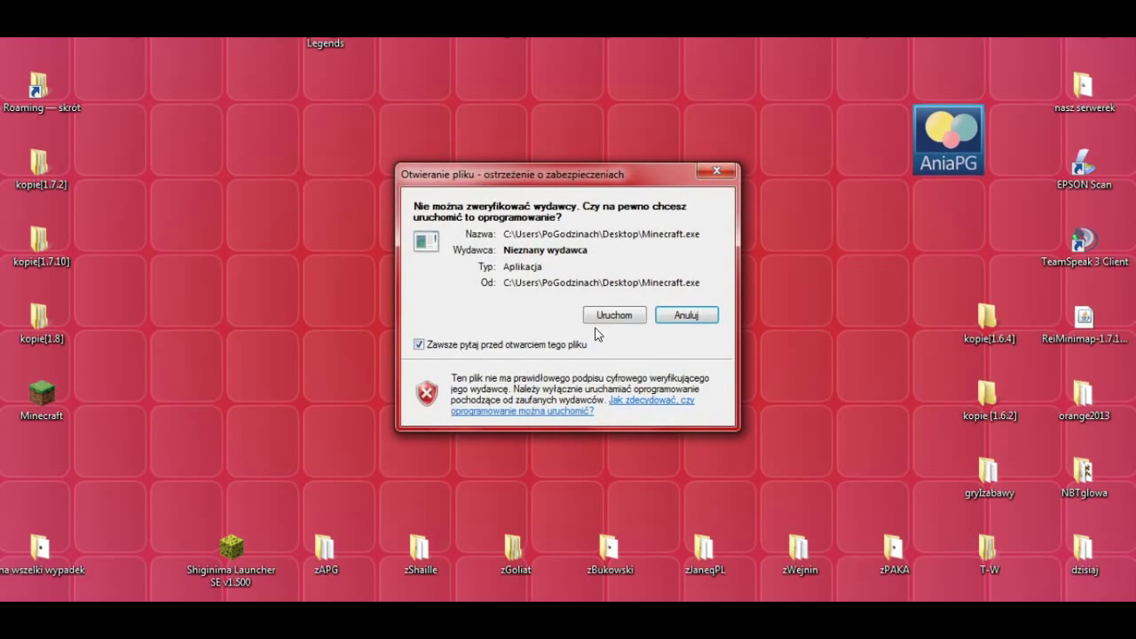
left_click(608, 316)
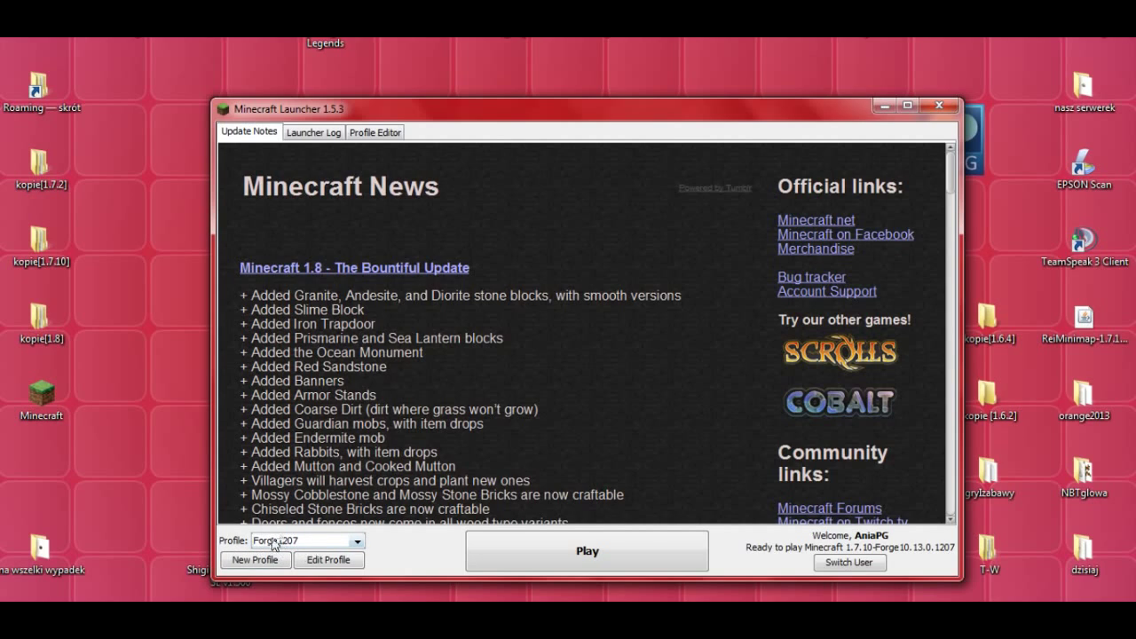
left_click(589, 552)
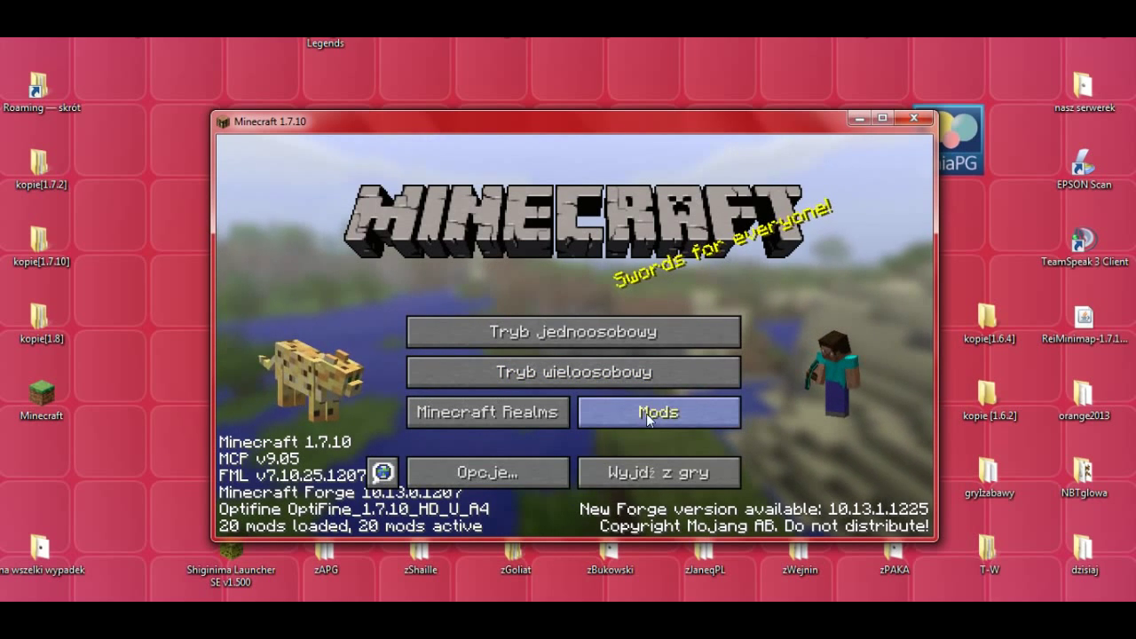
- Review the NEI Addons, NEI Addons: Botany and NEI Plugins Unofficial entries in the game's mod list, and close the list
left_click(662, 413)
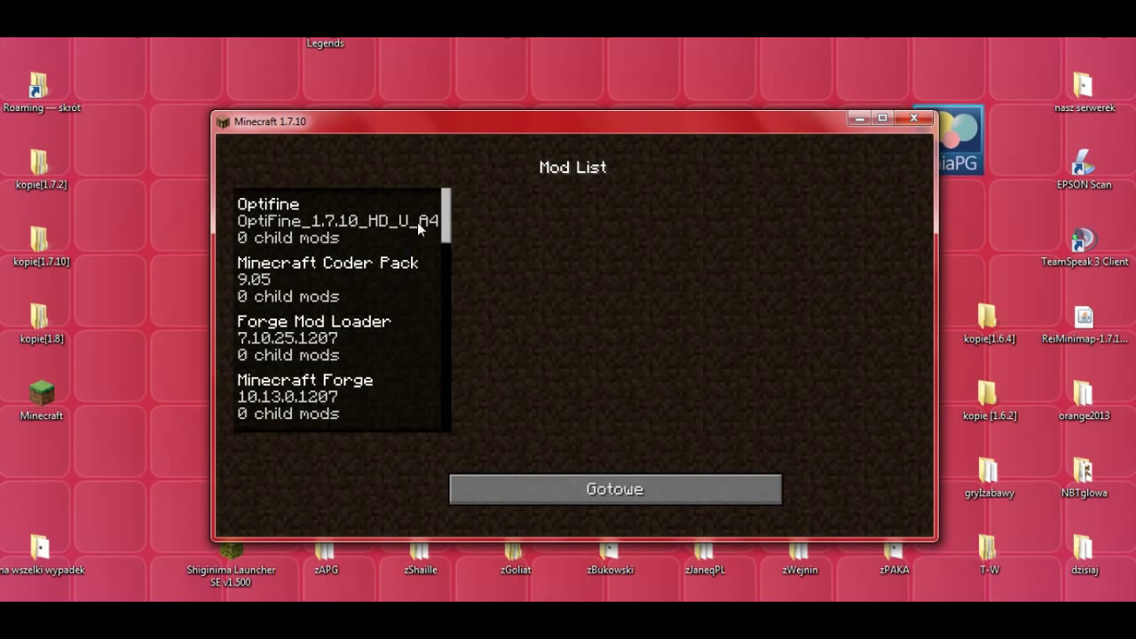
left_click_drag(444, 212, 445, 377)
left_click(310, 259)
left_click(289, 298)
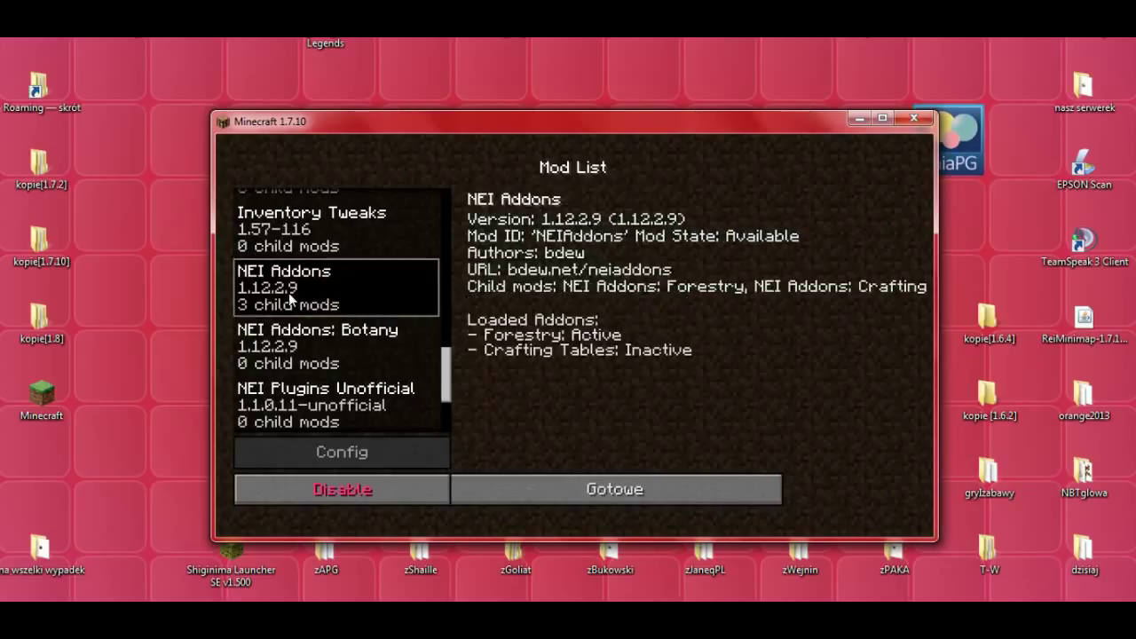
left_click(295, 341)
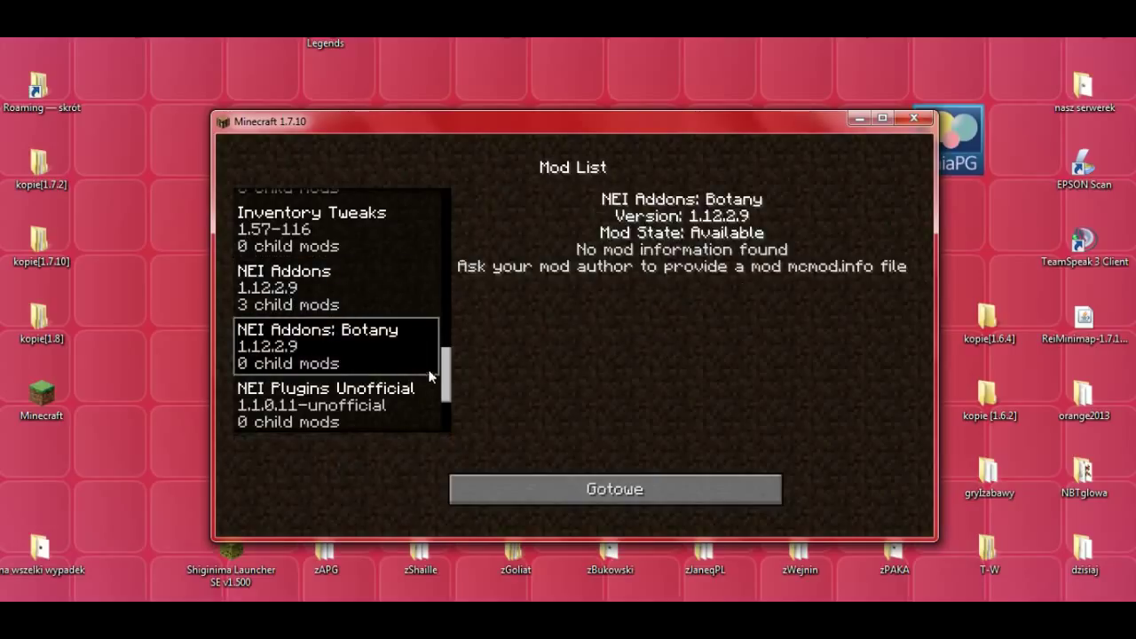
left_click_drag(445, 368, 446, 380)
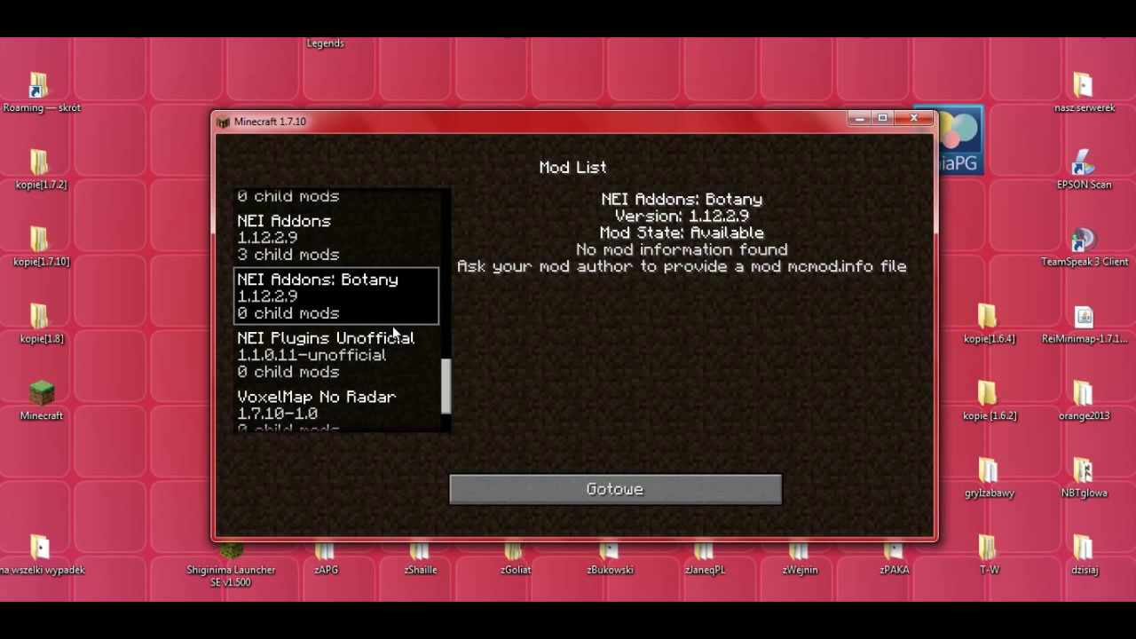
left_click(296, 351)
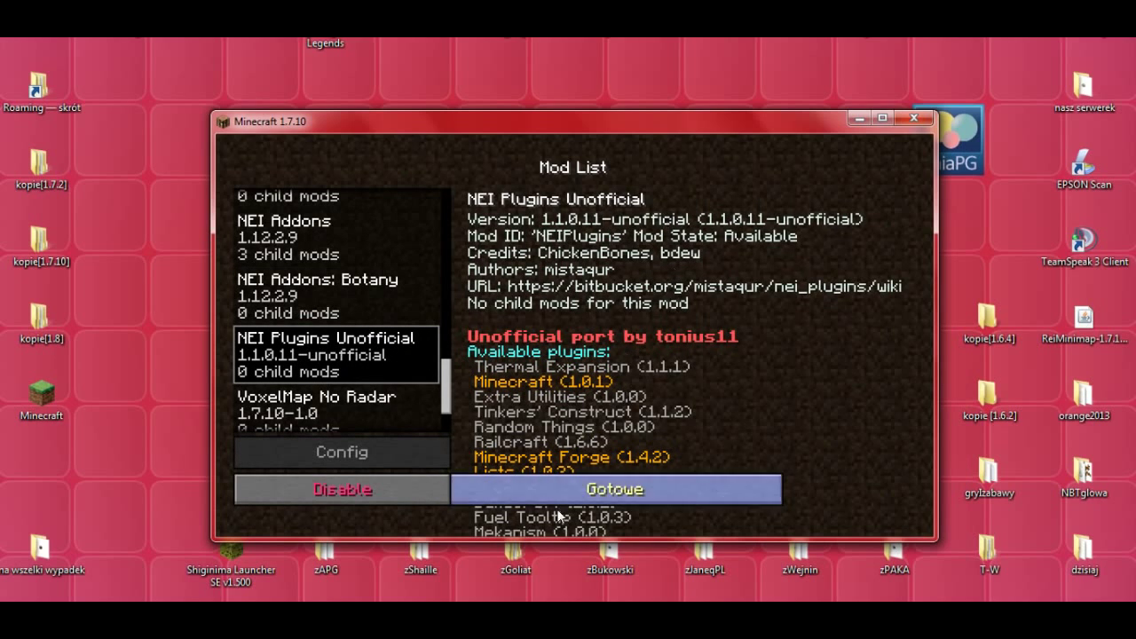
left_click(601, 488)
- Load the single-player world "Pierwszy na 1.7.10" and walk across the grass toward the sugar cane by the water
left_click(601, 339)
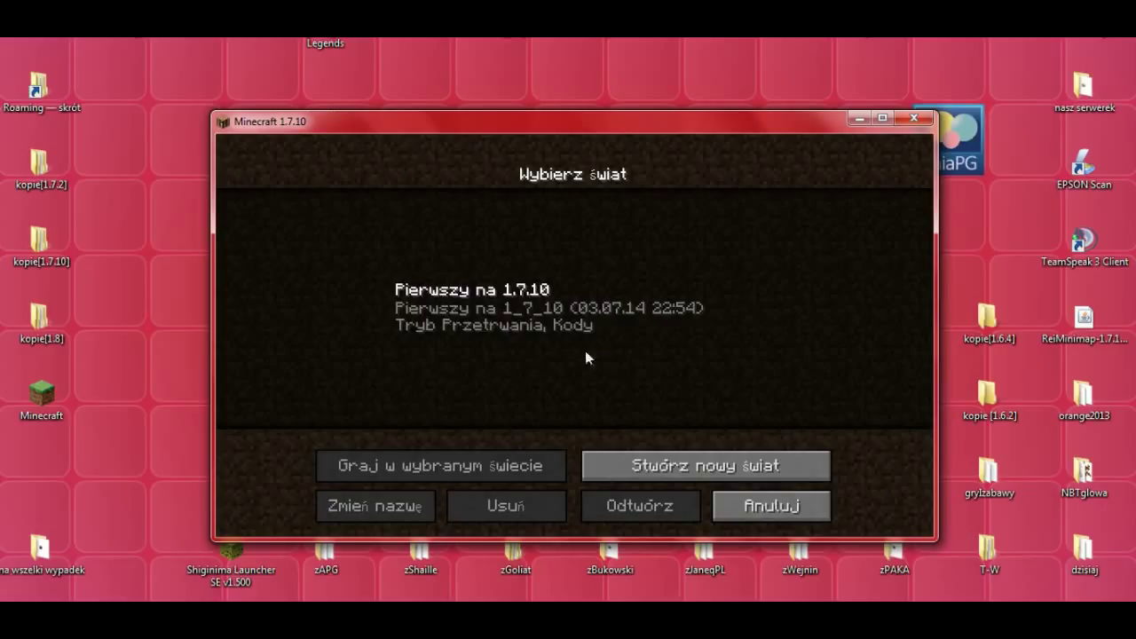
left_click(458, 310)
left_click(433, 468)
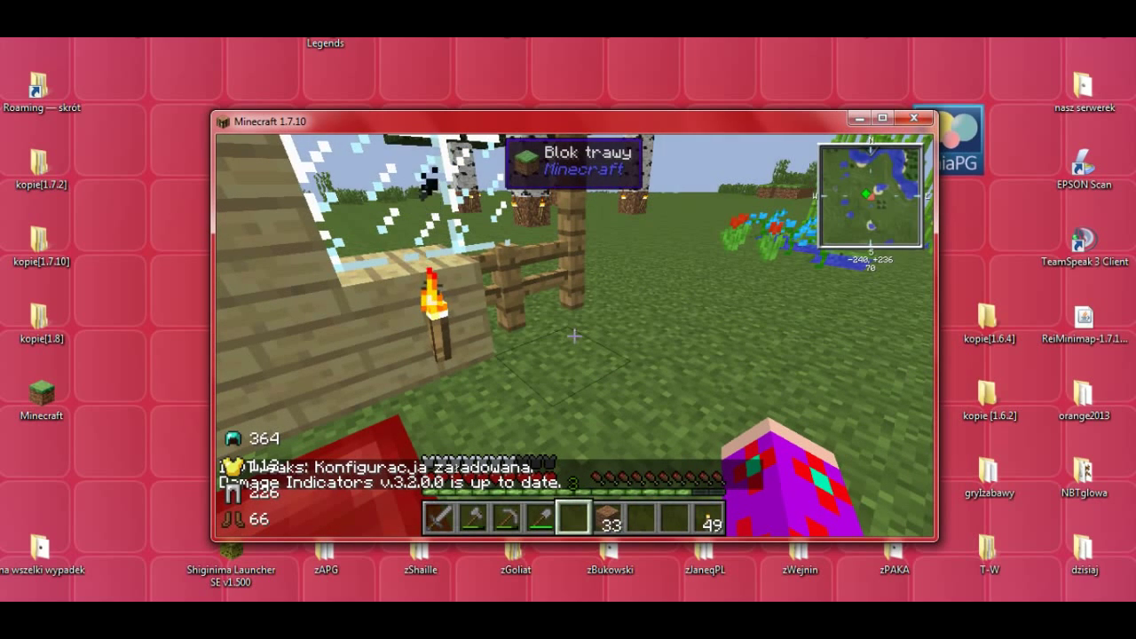
mouse_move(574, 335)
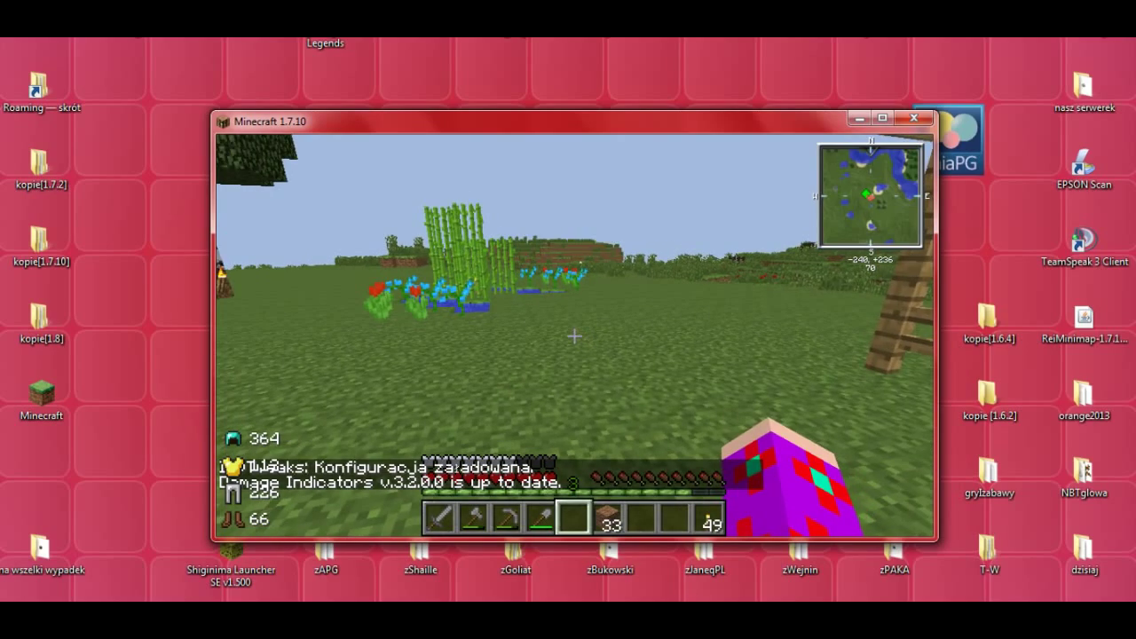
key("w")
key("w")
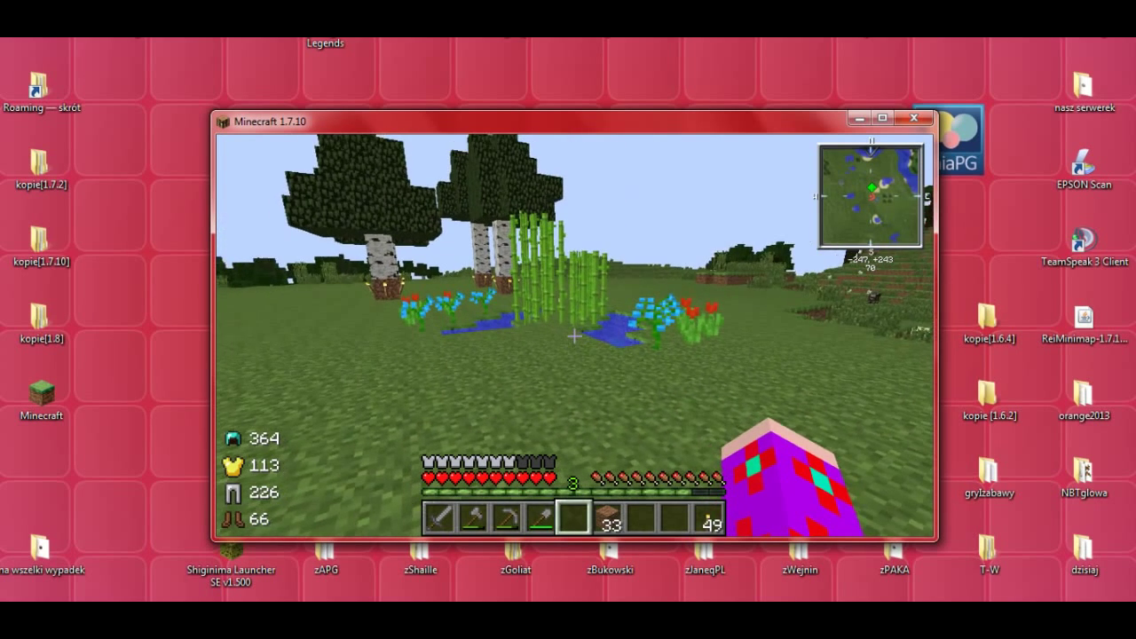
- Browse the Forestry items in the inventory's NEI item list backward from page 21 to page 17, including the Spicebush Swallowtail's details
key("e")
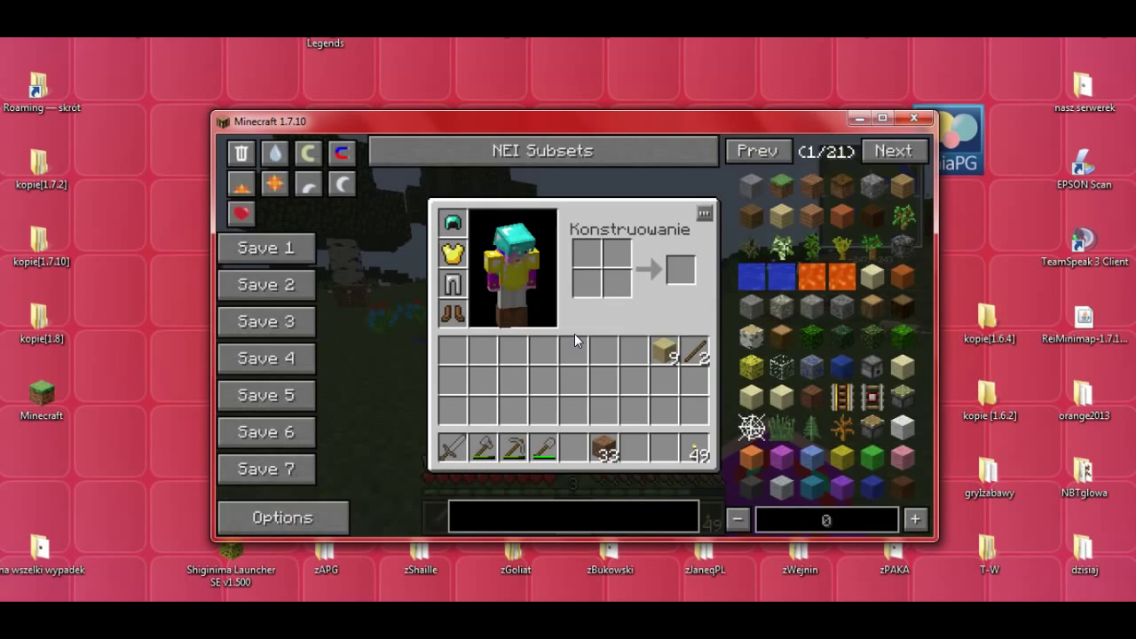
left_click(772, 154)
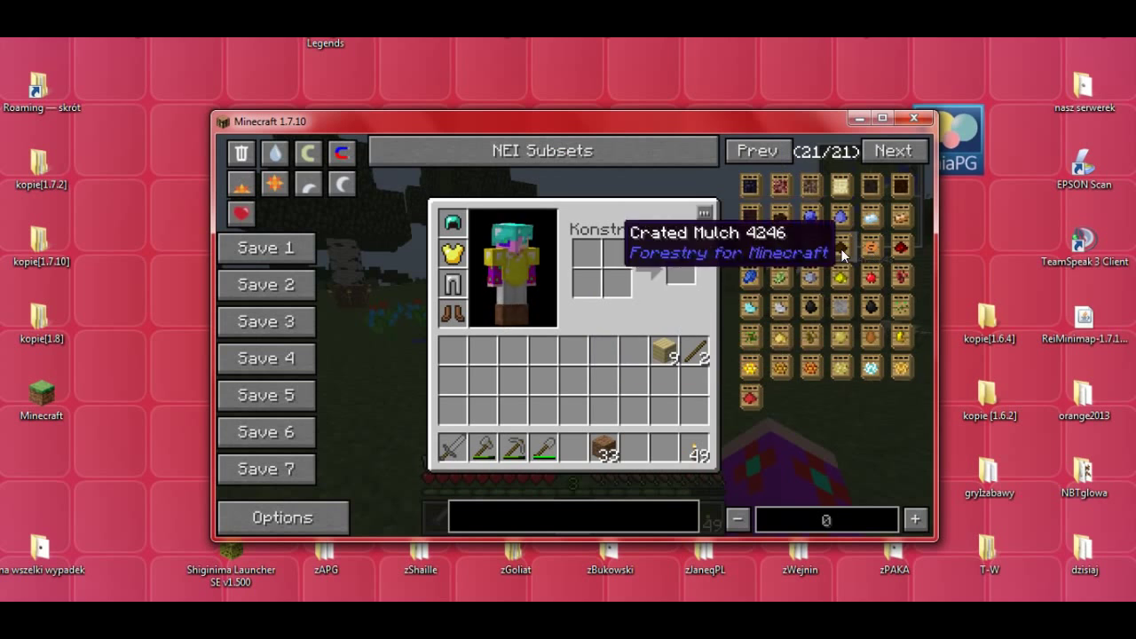
left_click(773, 152)
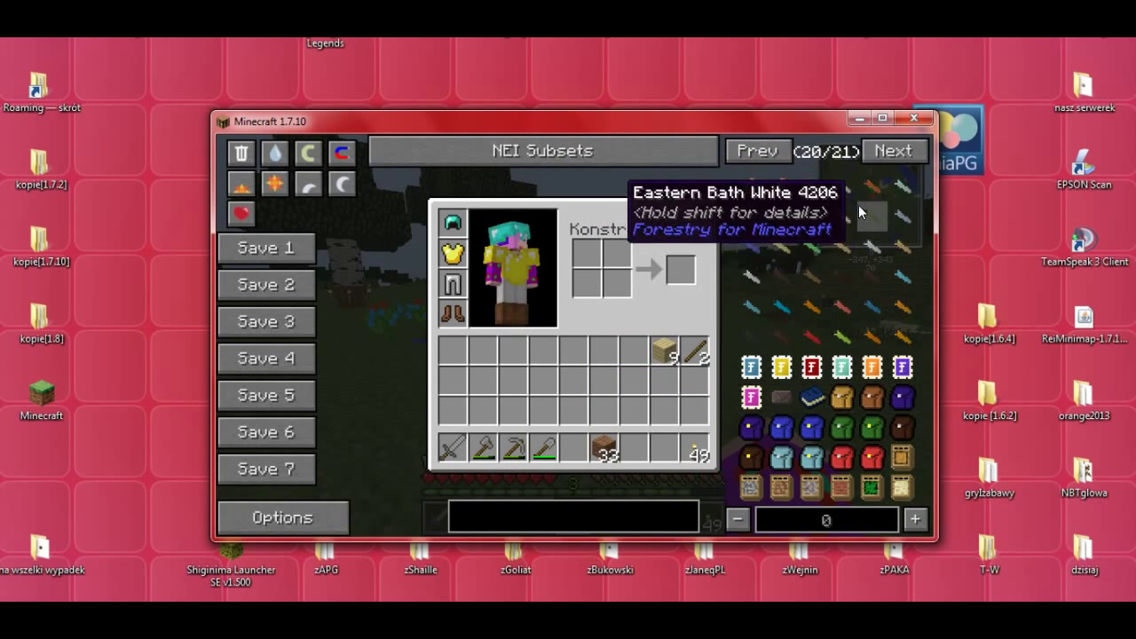
left_click(771, 153)
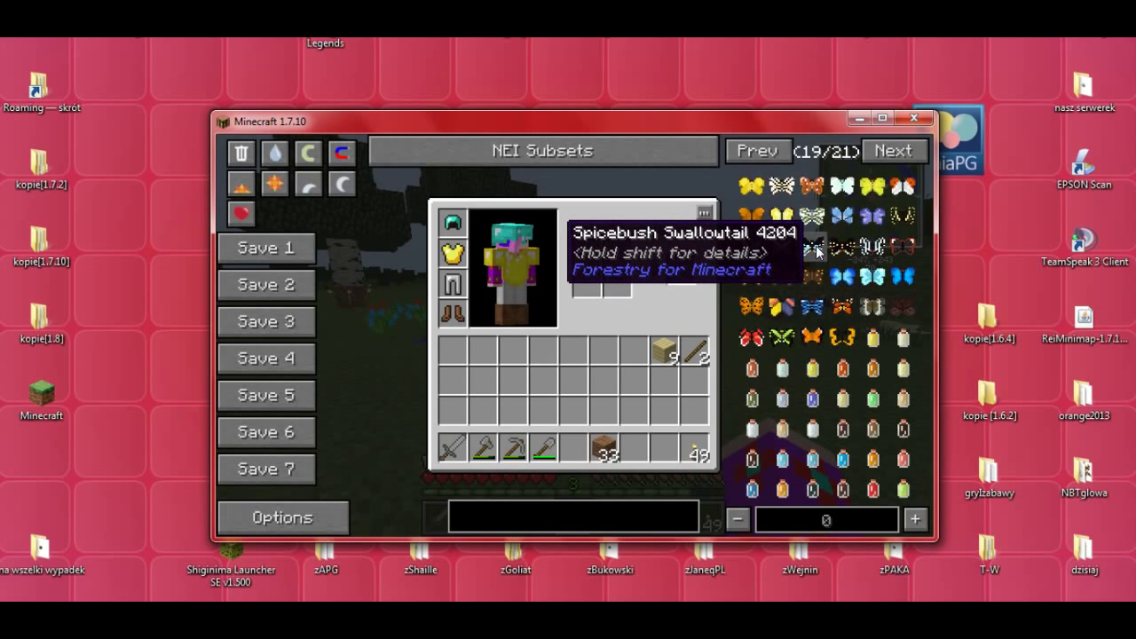
key("shift")
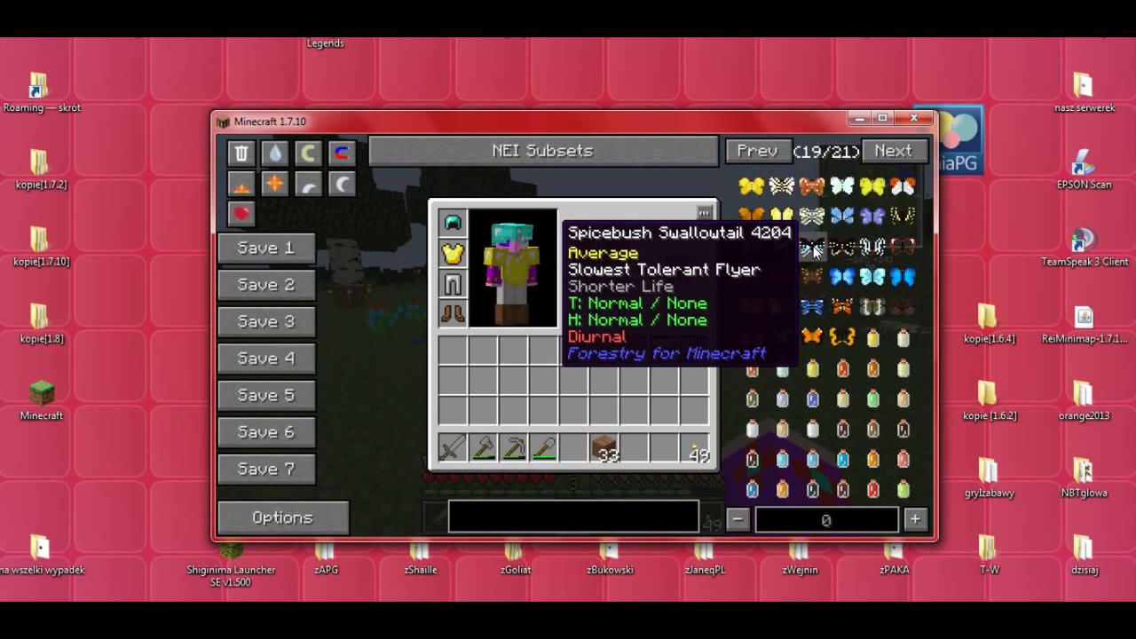
left_click(757, 151)
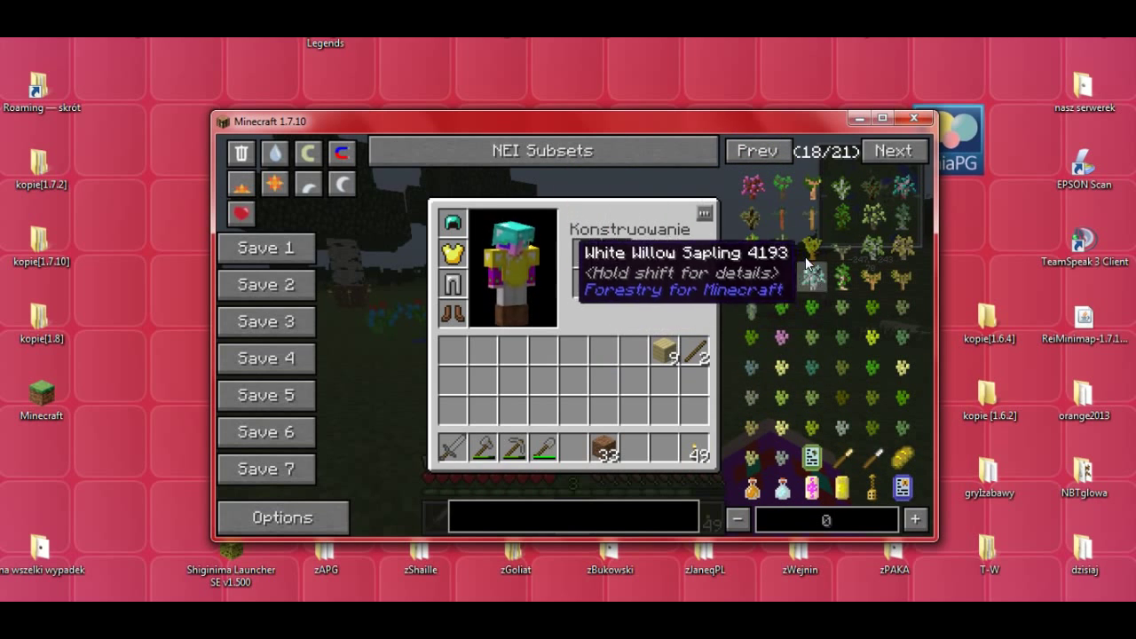
left_click(757, 151)
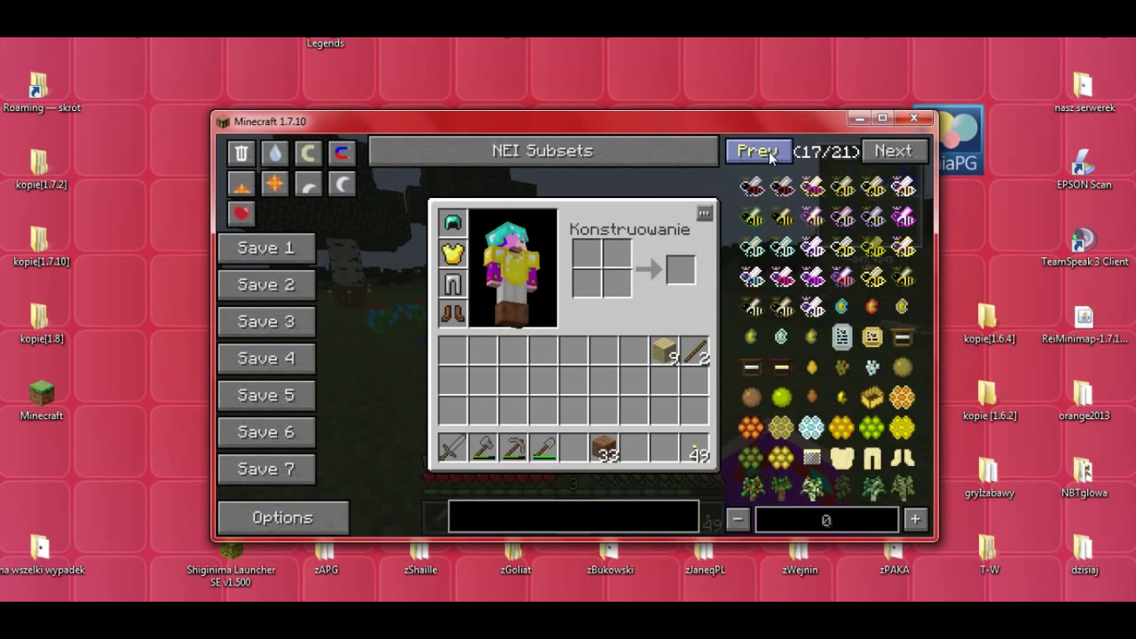